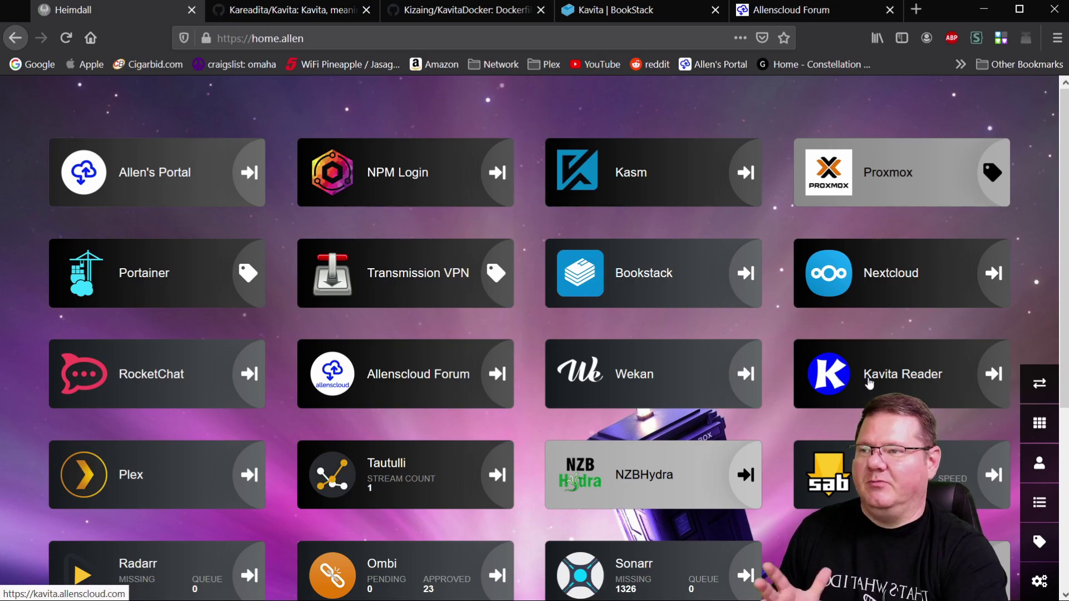
Open Kavita Reader from the Heimdall dashboard and log in with the saved admin username and password
click(865, 387)
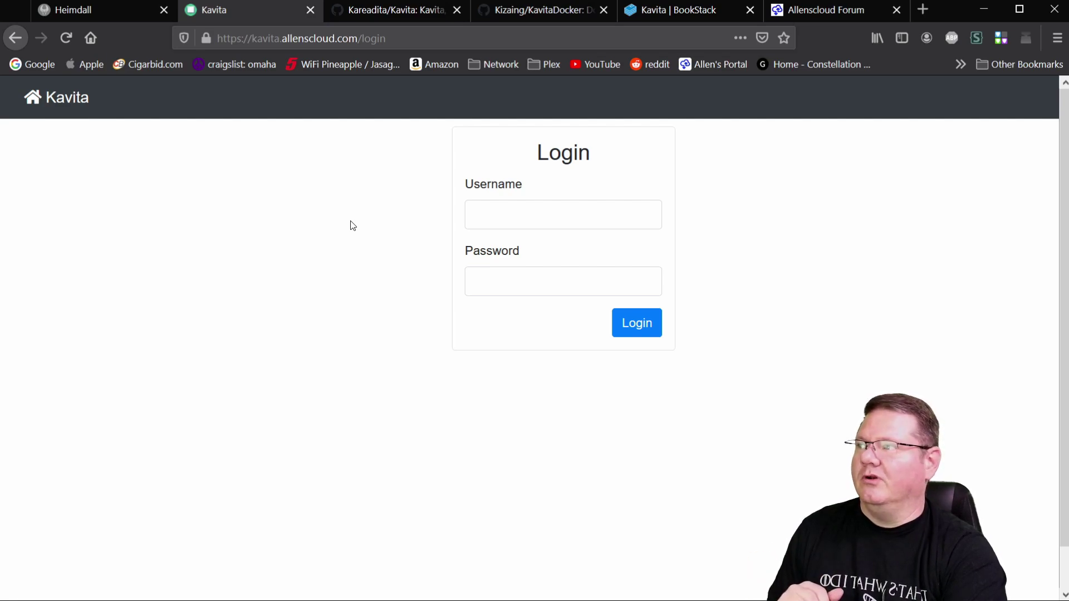
click(545, 211)
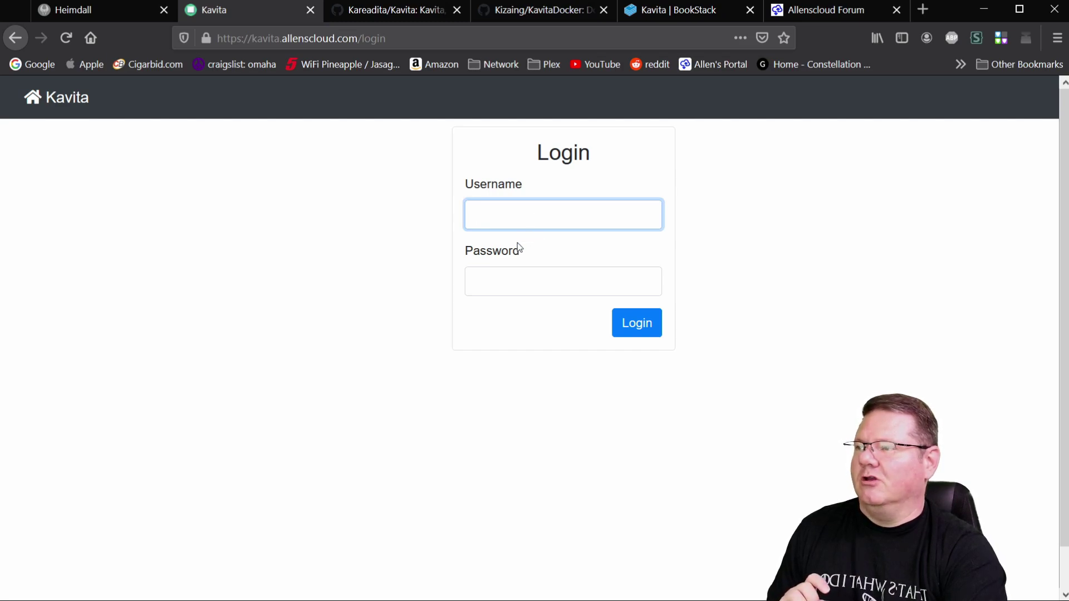
key(Down)
key(Return)
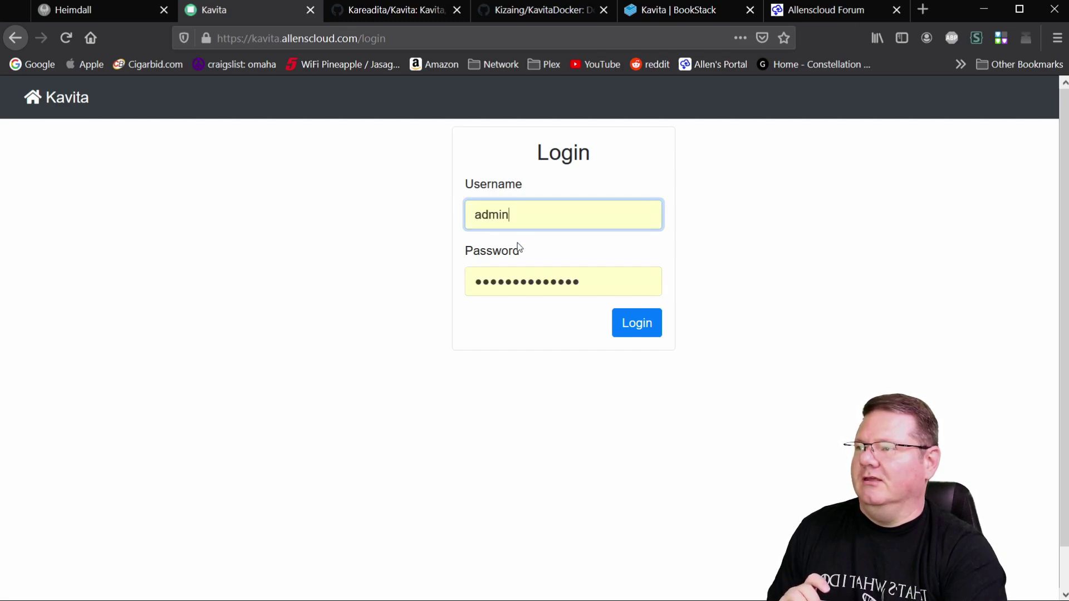
click(634, 327)
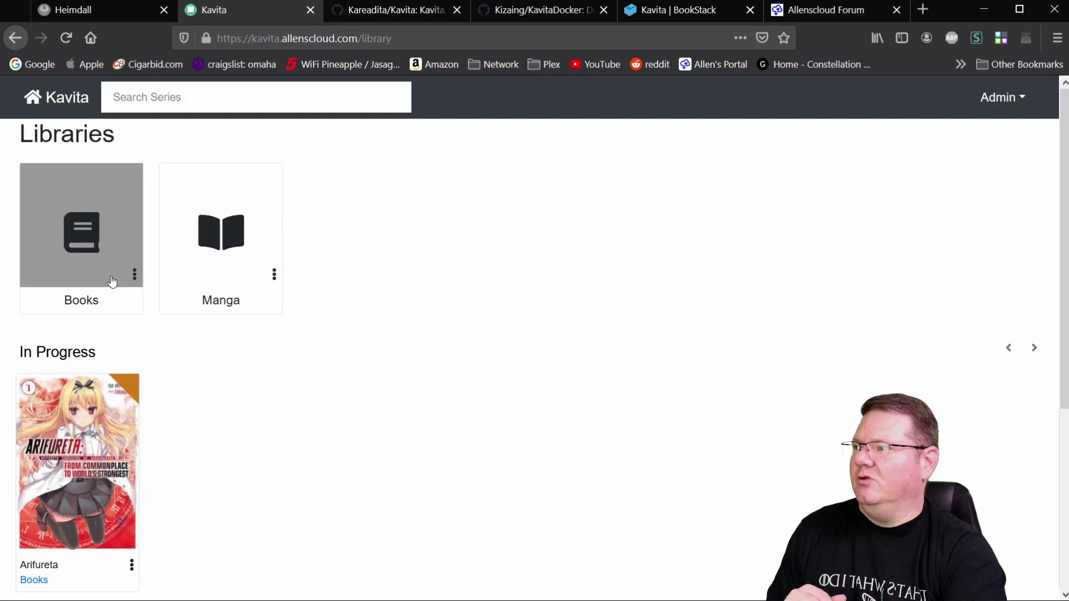
Open the server settings and review the Users and Libraries sections of the Admin Dashboard
click(1010, 104)
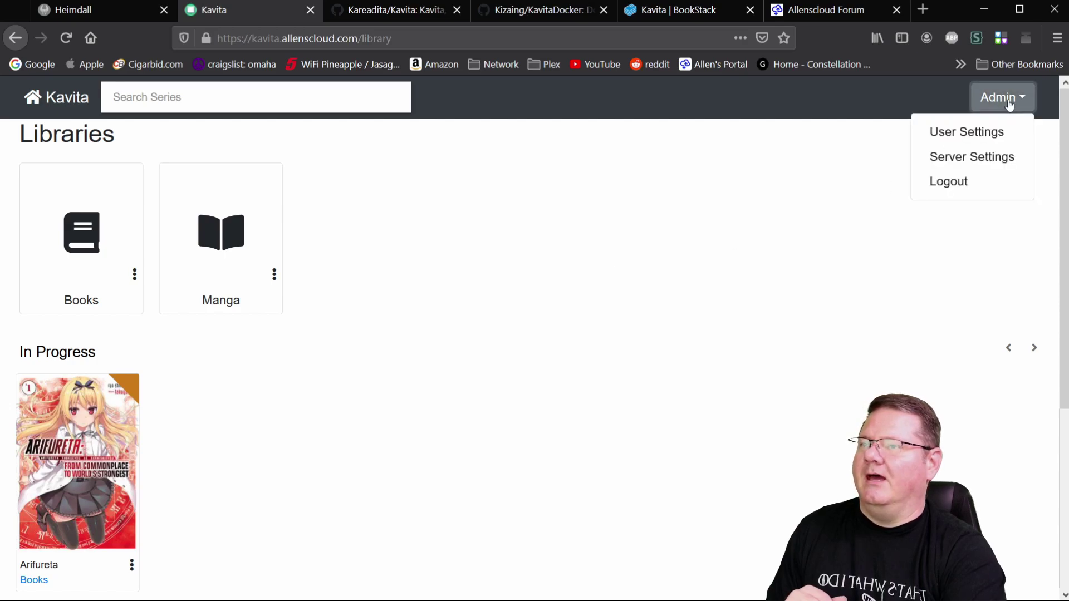
click(967, 157)
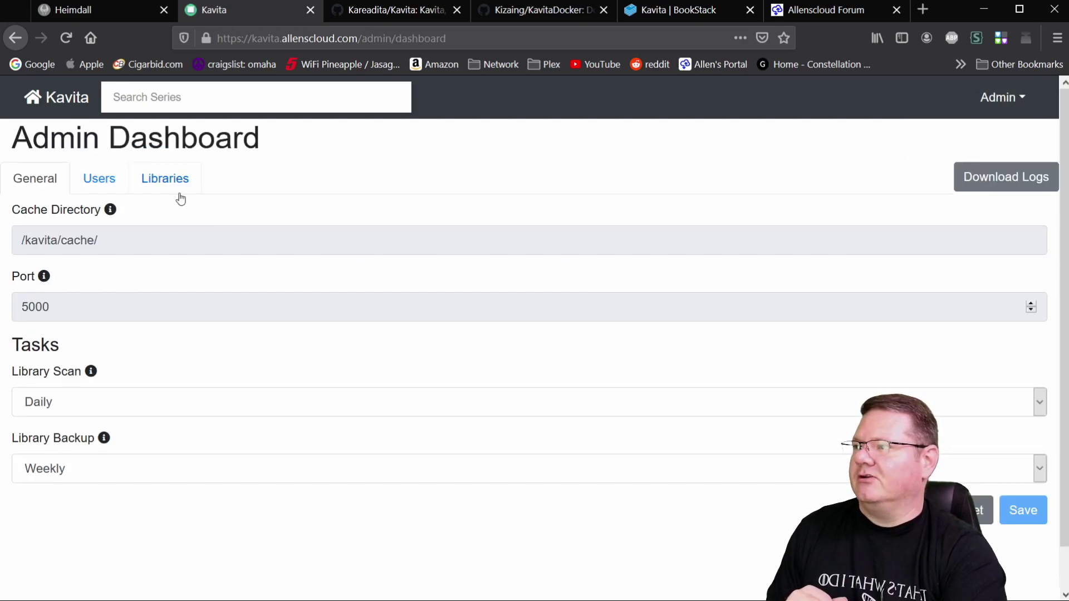
click(106, 186)
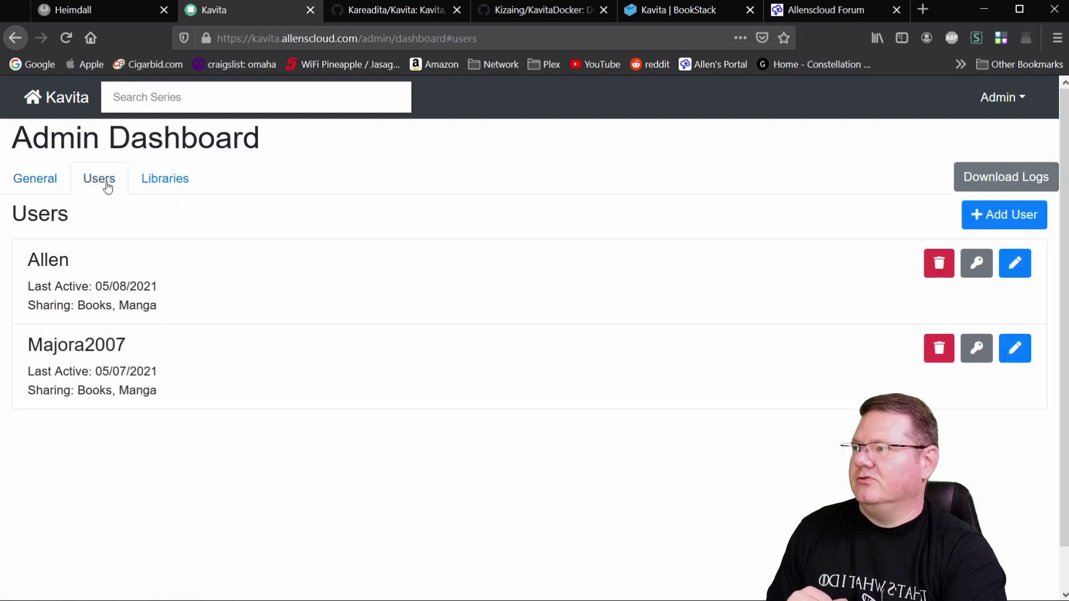
click(172, 182)
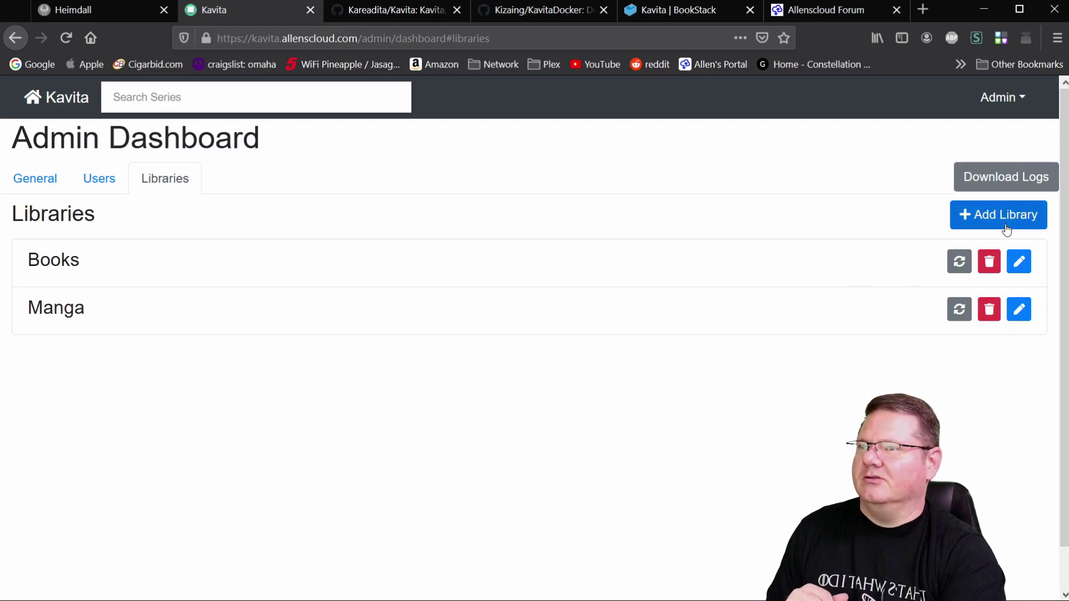
Start a new library named Comics with its type set to Comic
click(989, 221)
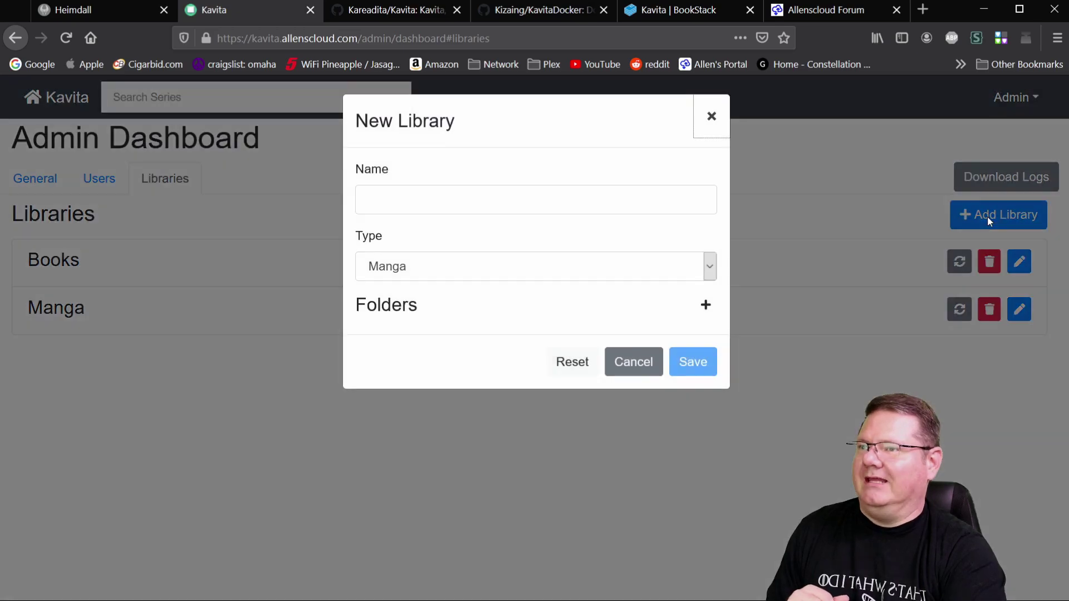
click(480, 205)
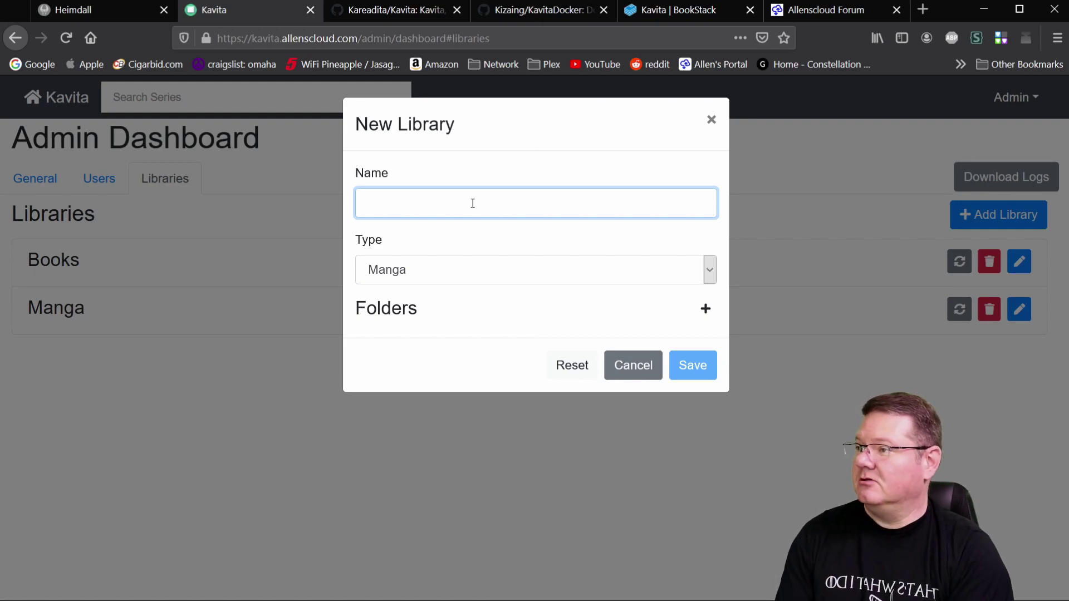
text(Comics)
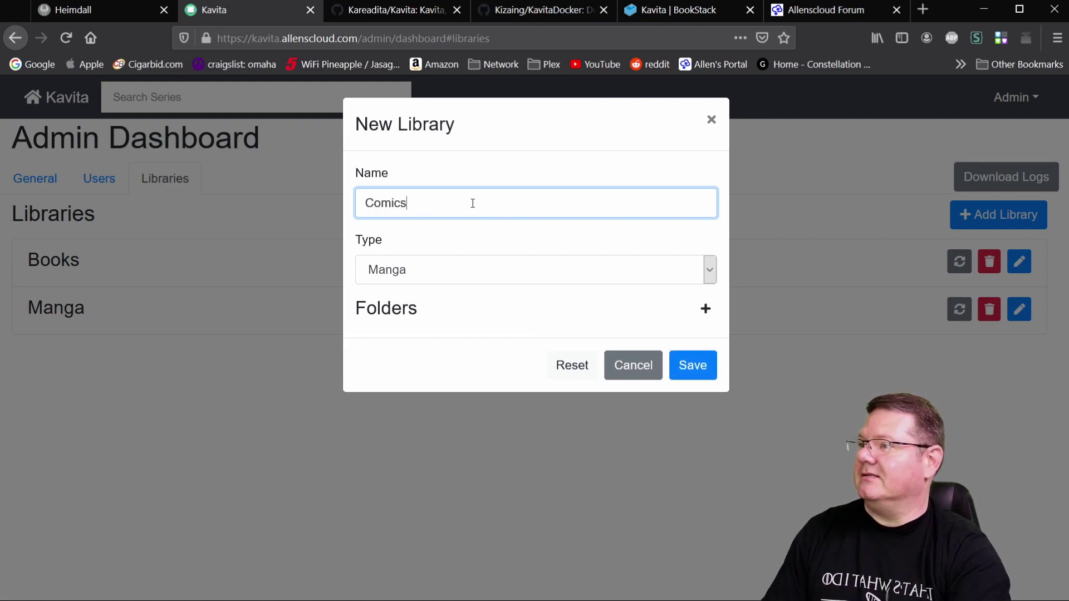
click(711, 272)
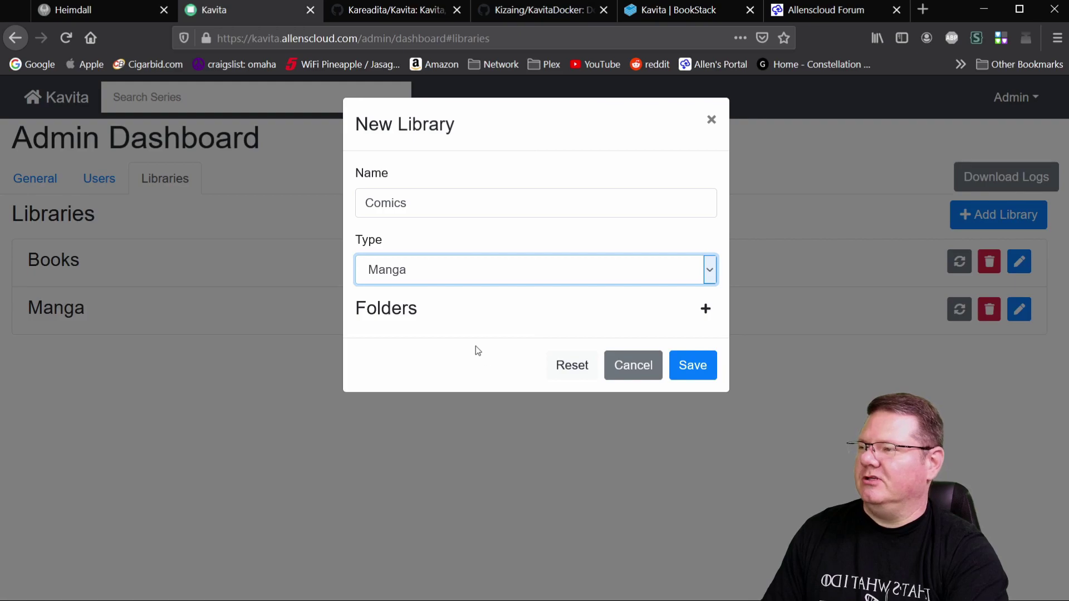
key(Down)
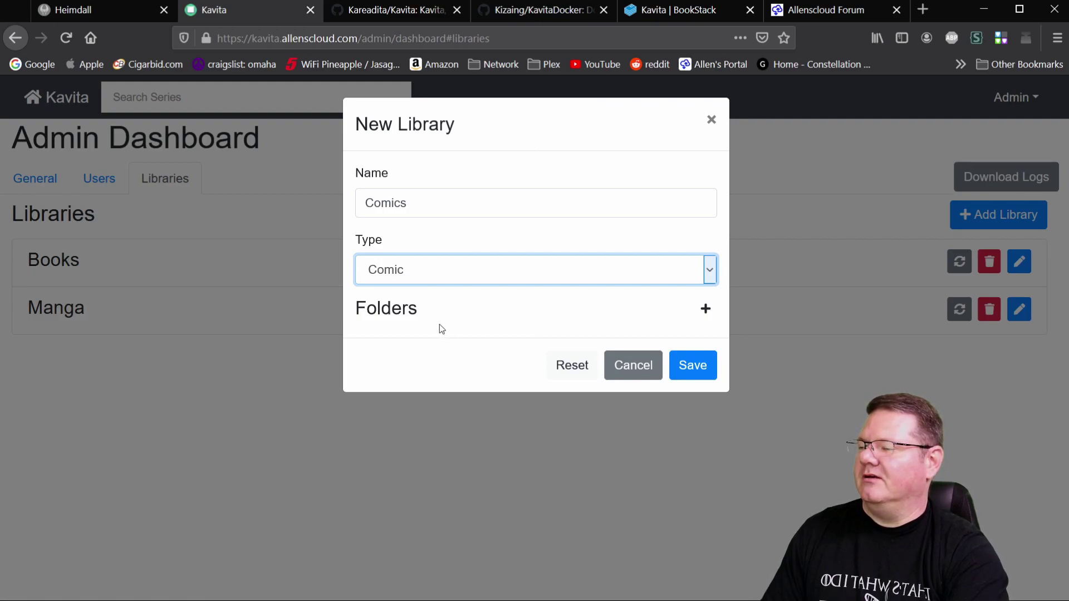
Browse the server directories for the library's folder down to /manga/Comics/Comics, and cancel both the folder selection and the new library
click(705, 309)
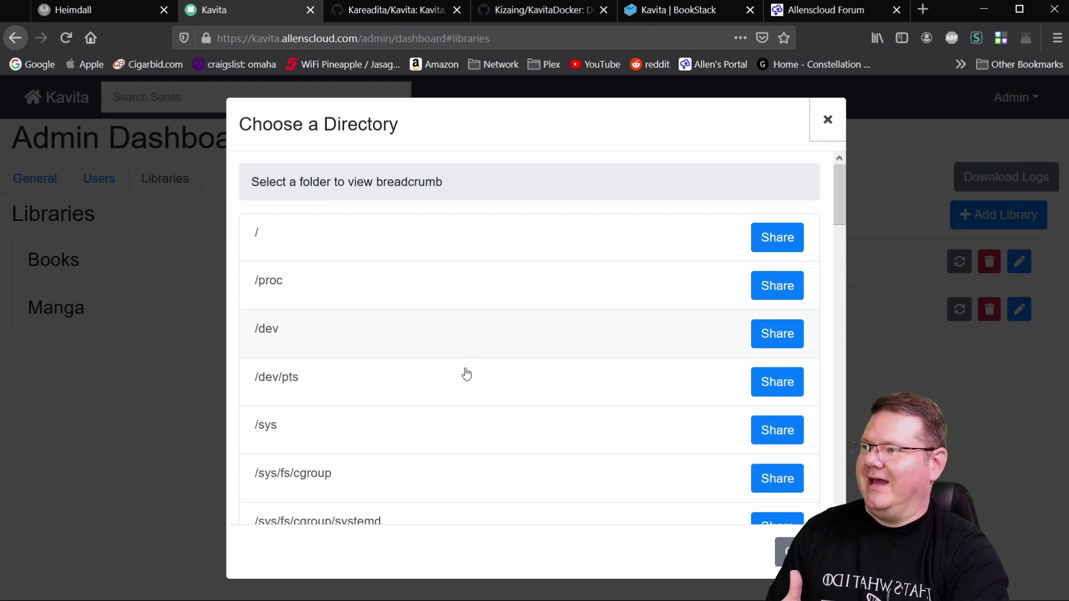
scroll(461, 418, down, 5)
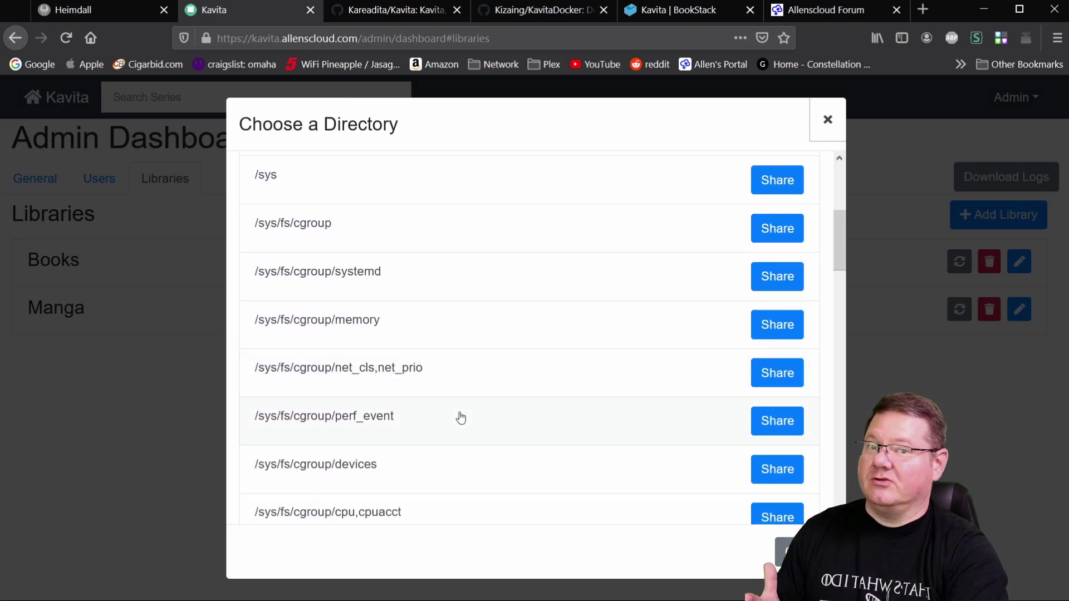
scroll(461, 417, down, 8)
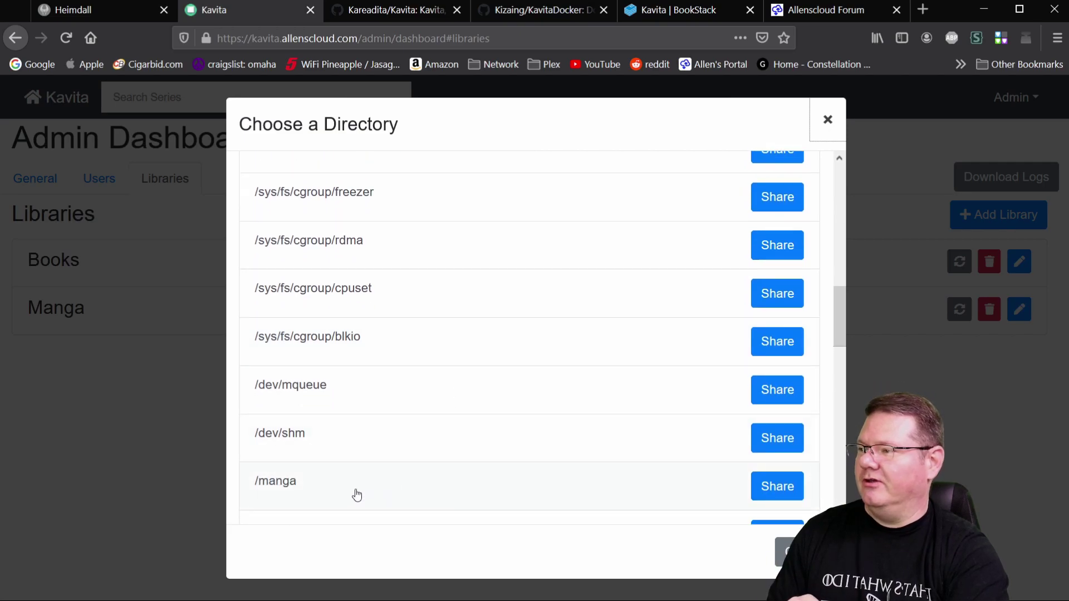
click(276, 490)
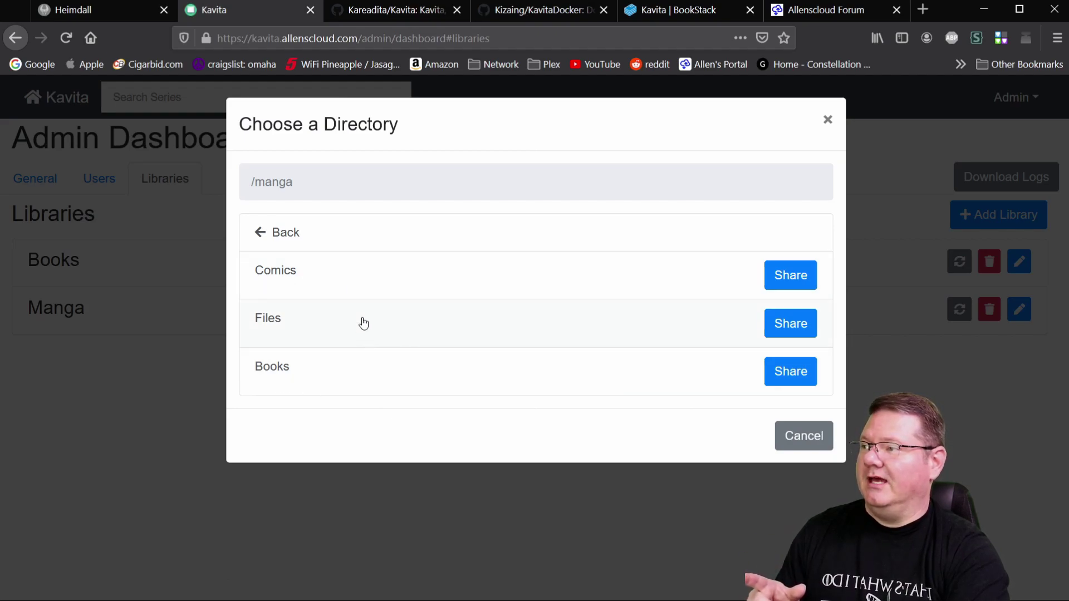
click(276, 275)
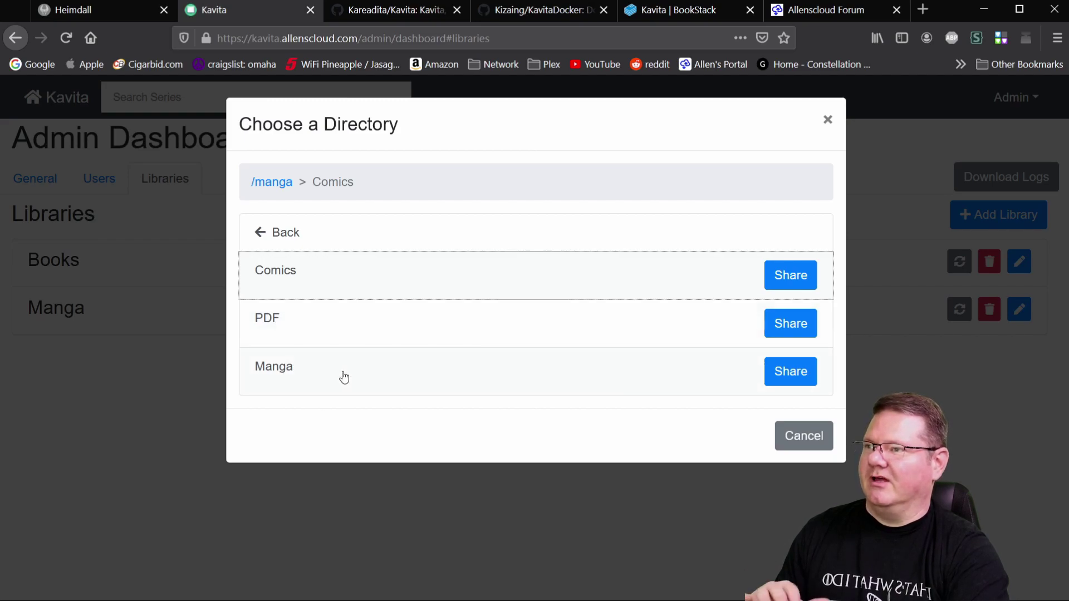
click(283, 275)
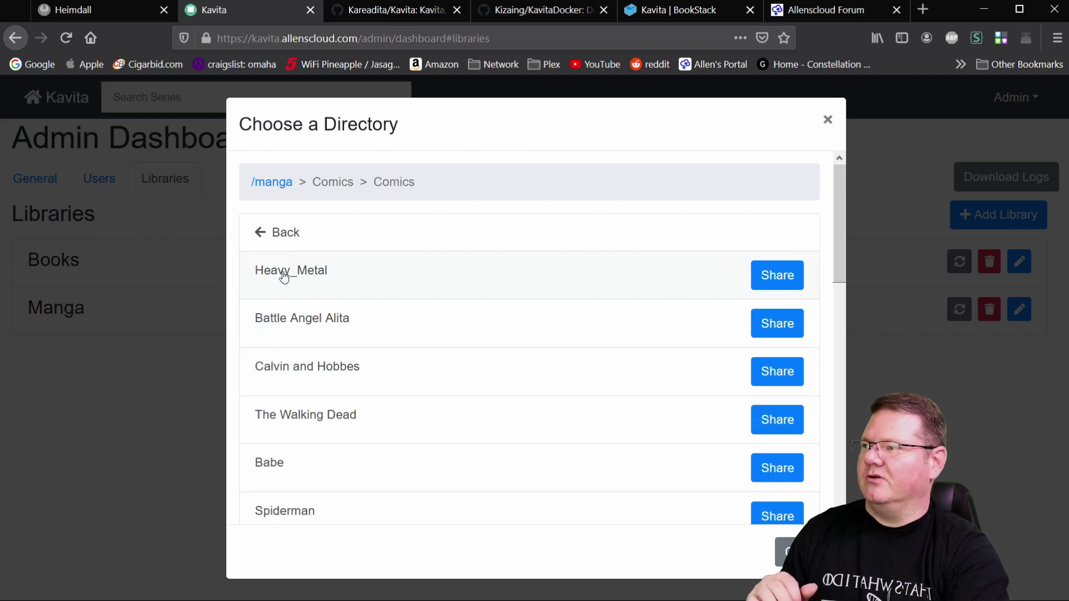
click(286, 232)
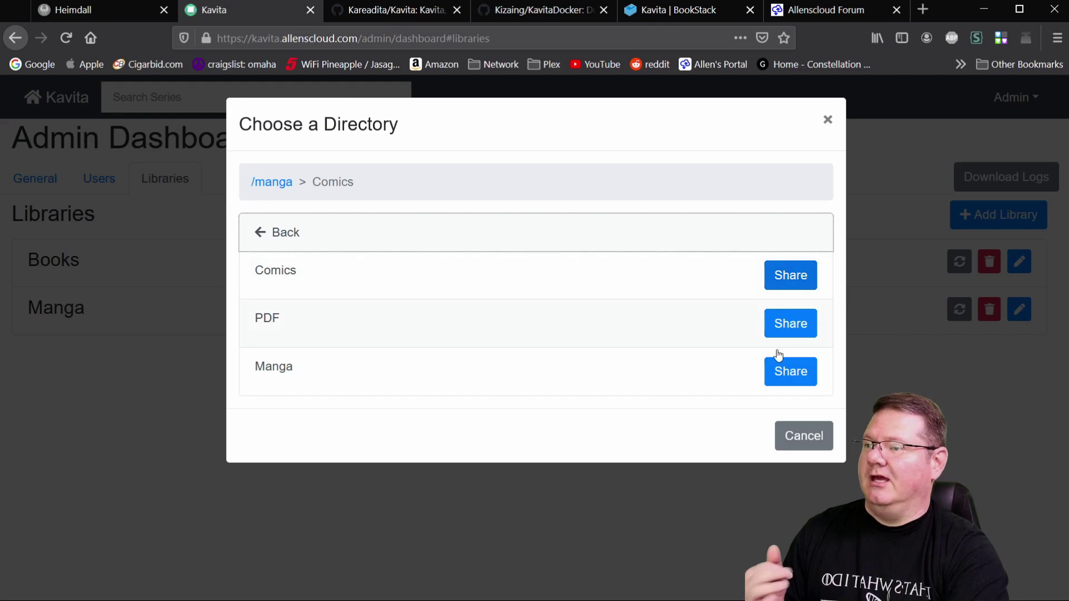
click(794, 444)
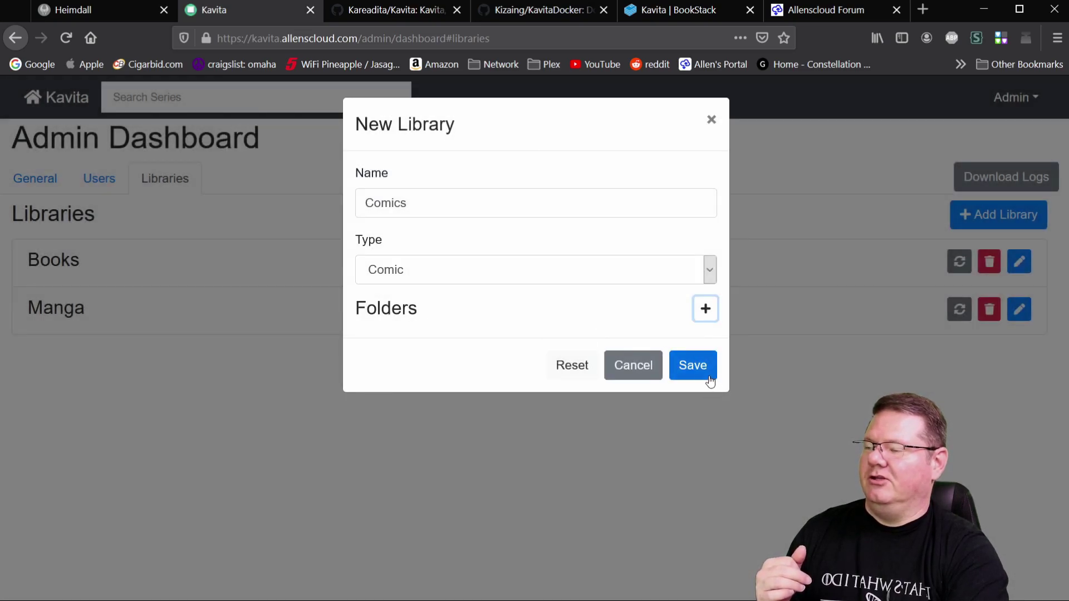
click(634, 377)
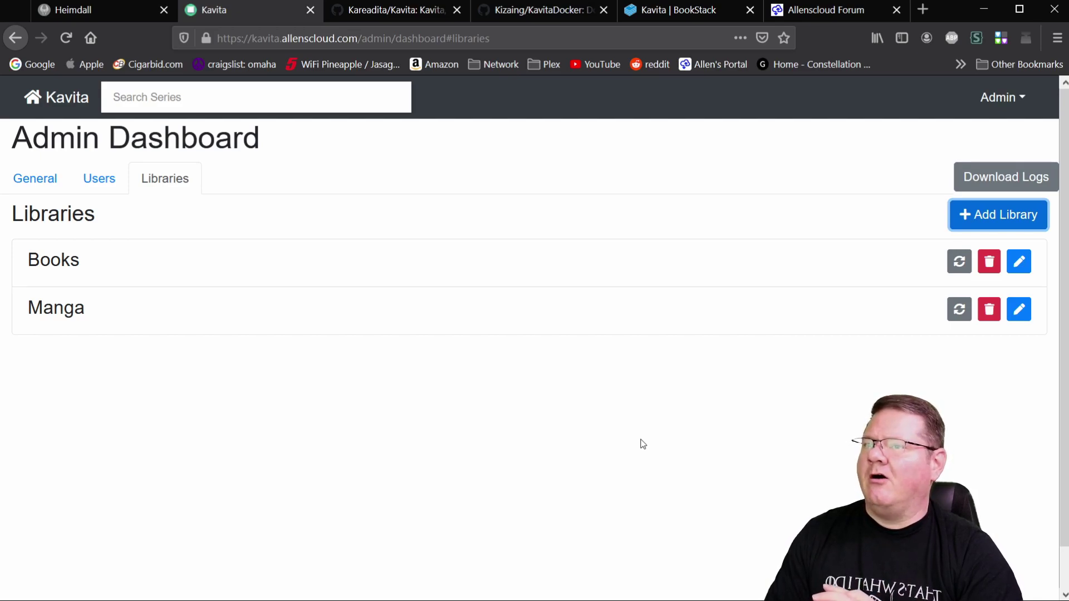
Return to the Kavita home page and look through the Recently Added series
click(53, 99)
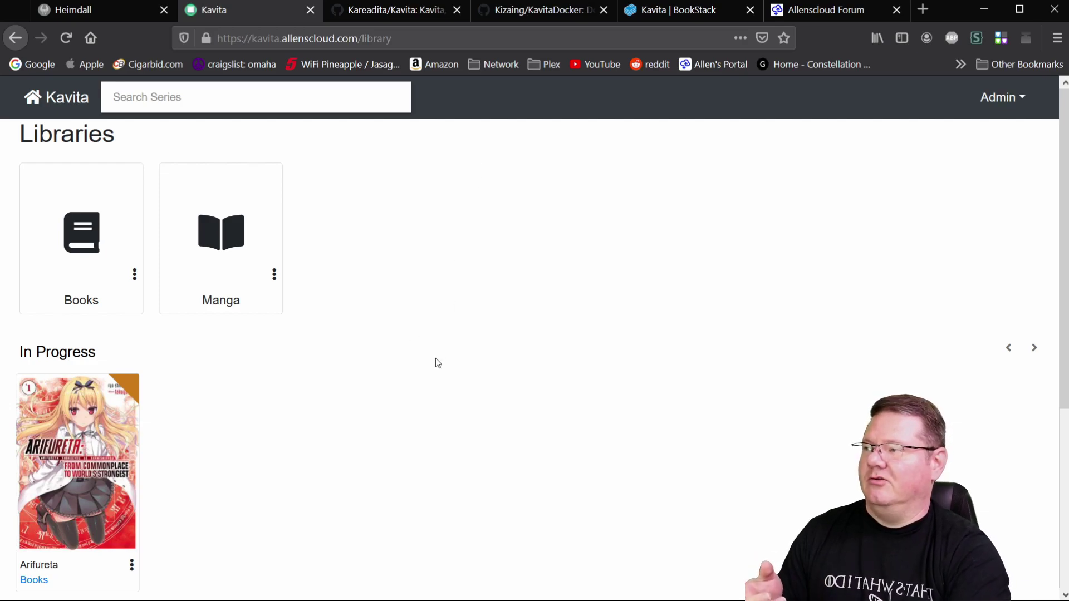
scroll(434, 361, down, 5)
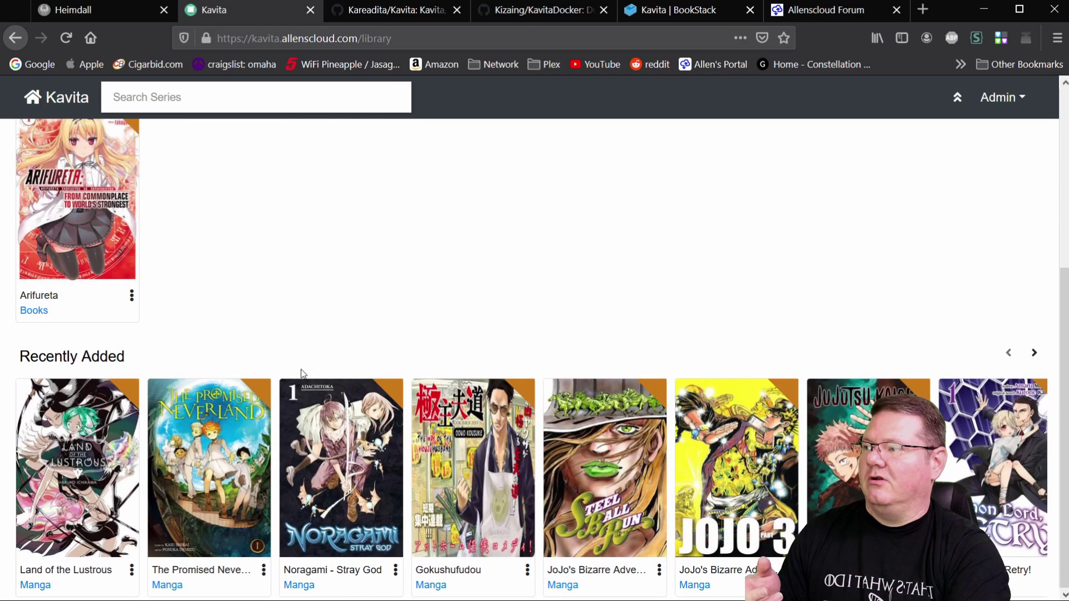
drag(797, 456, 562, 464)
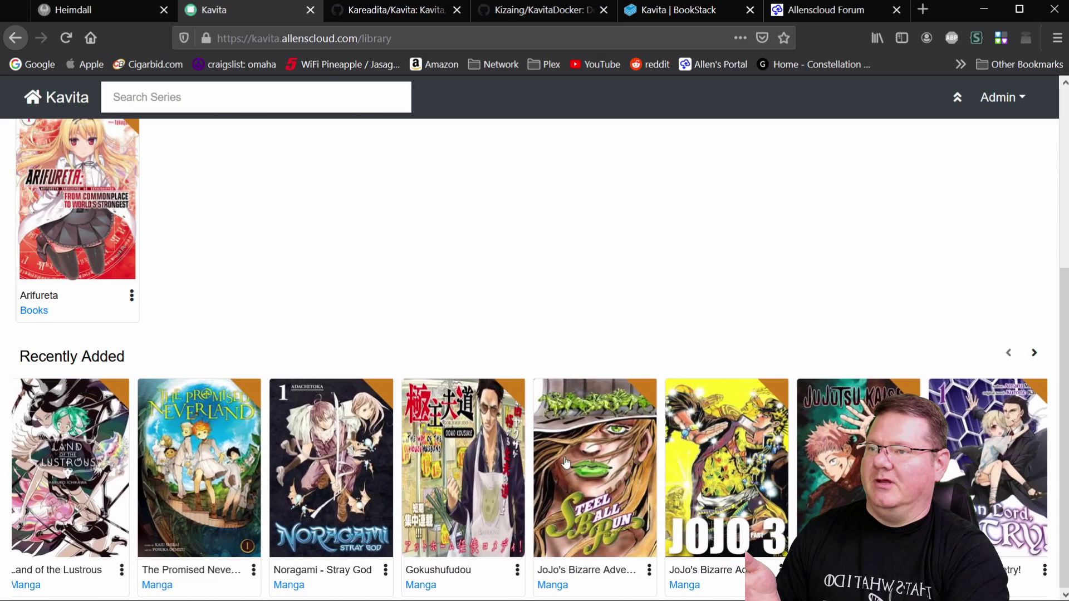
click(1034, 352)
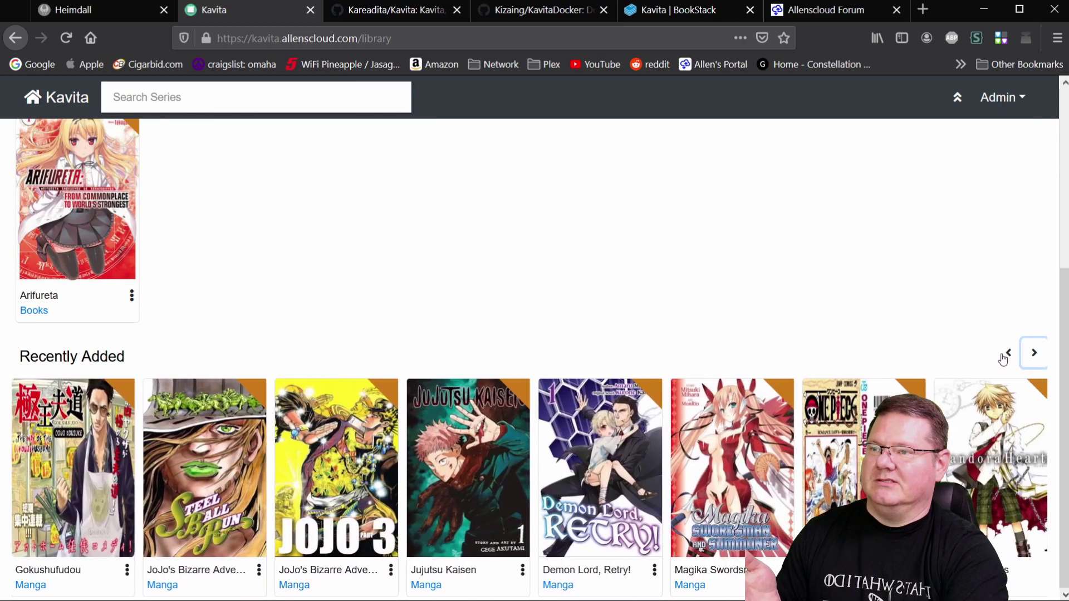
click(1007, 353)
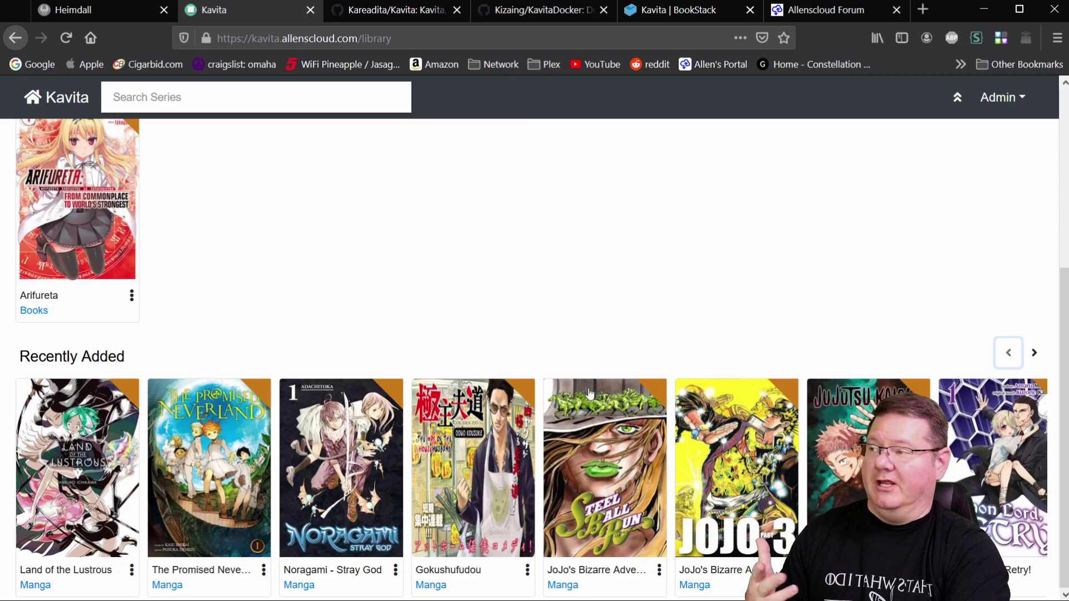
scroll(508, 331, up, 5)
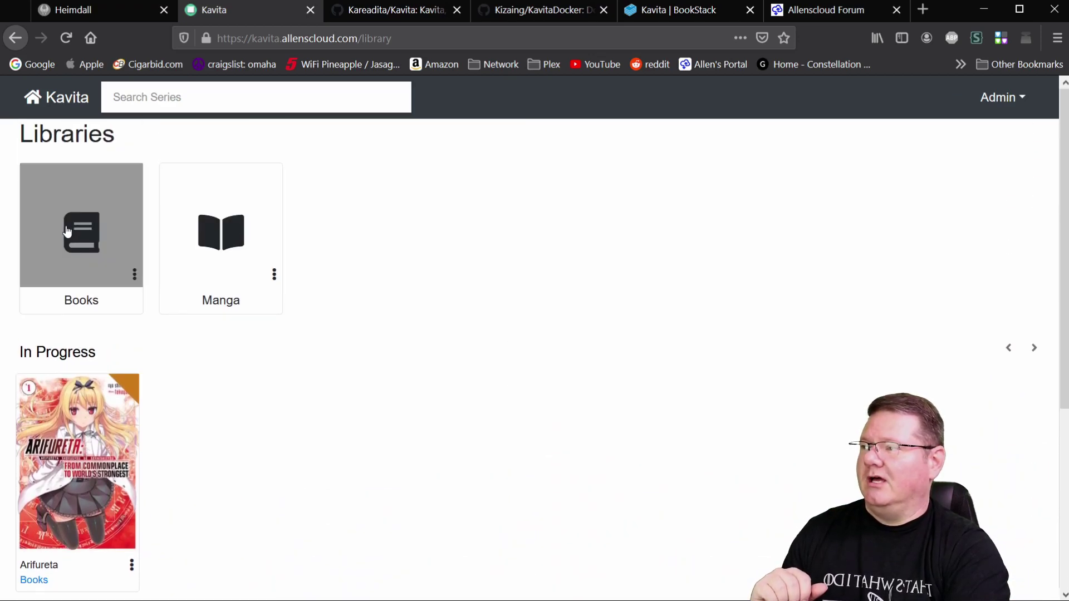
Open the Books library, search the series for "all thes", and clear and dismiss the search
click(68, 232)
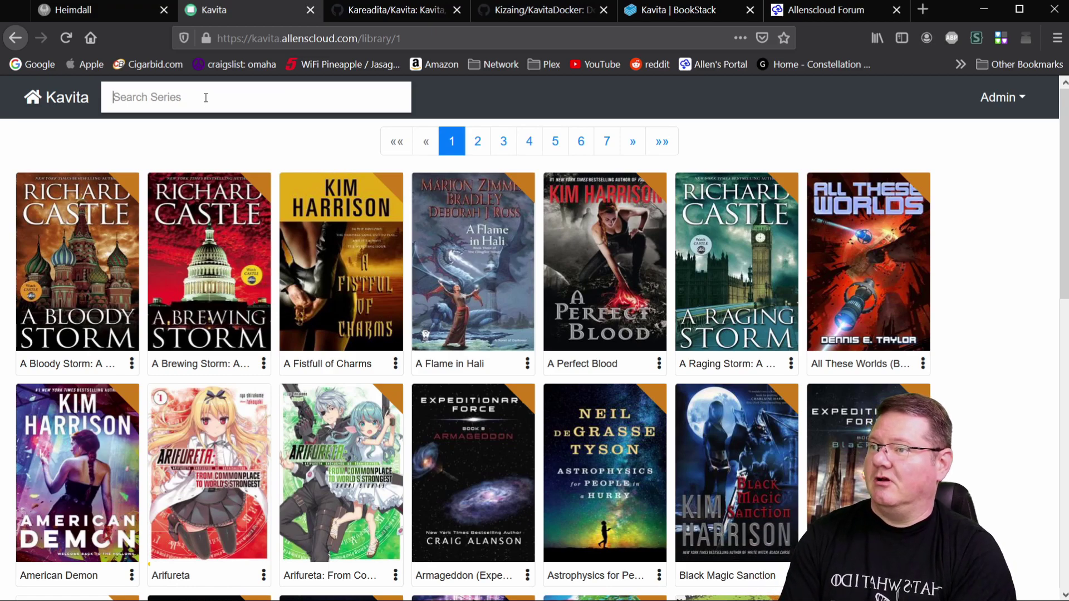
text(all the)
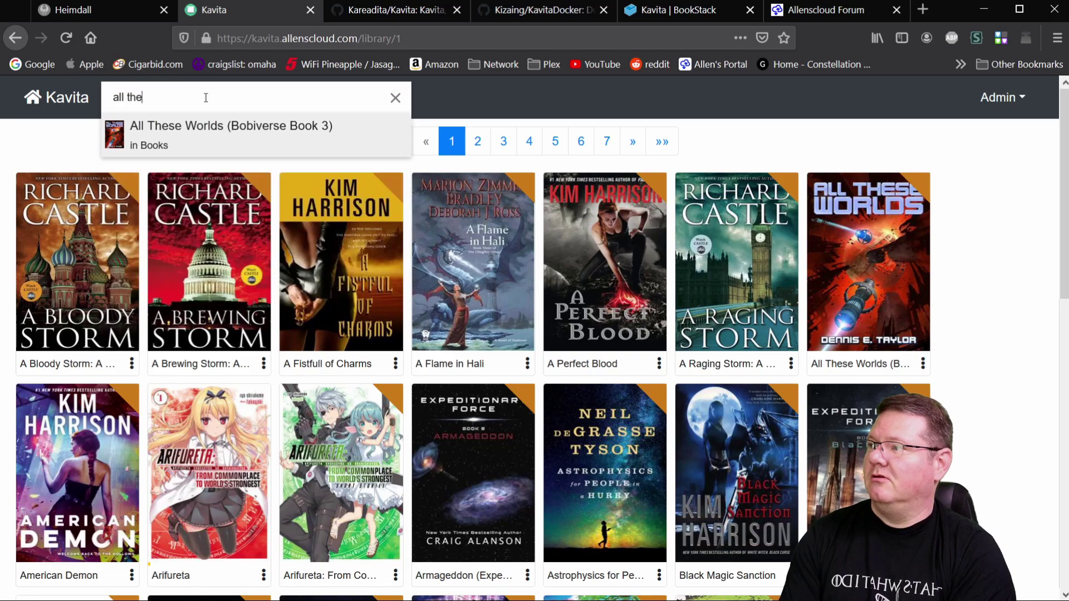
text(s)
key(BackSpace)
key(BackSpace)
key(BackSpace)
key(BackSpace)
key(BackSpace)
key(BackSpace)
key(BackSpace)
key(BackSpace)
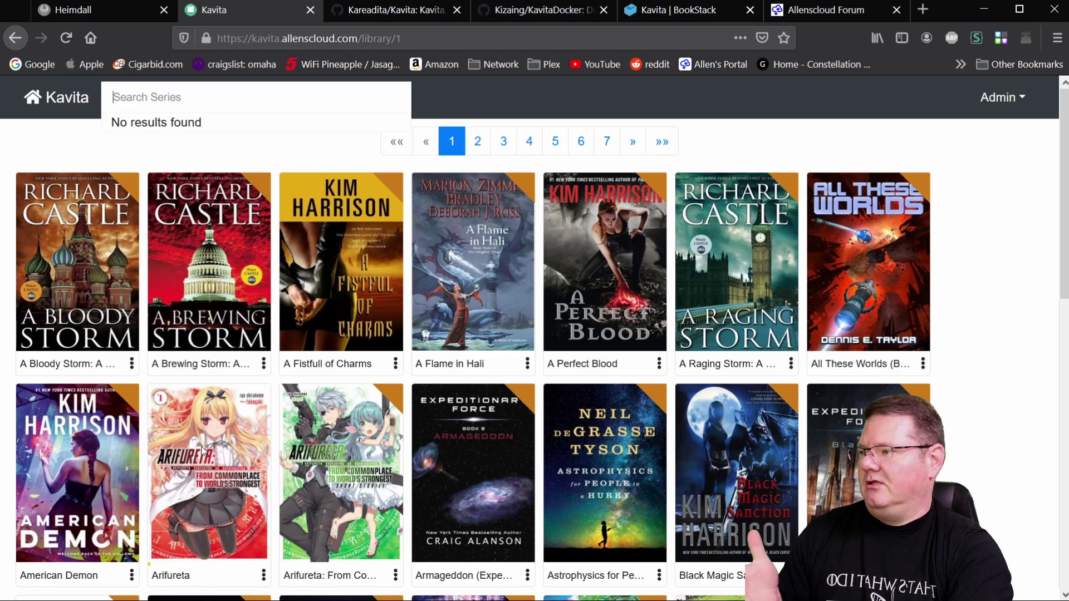
scroll(210, 476, down, 2)
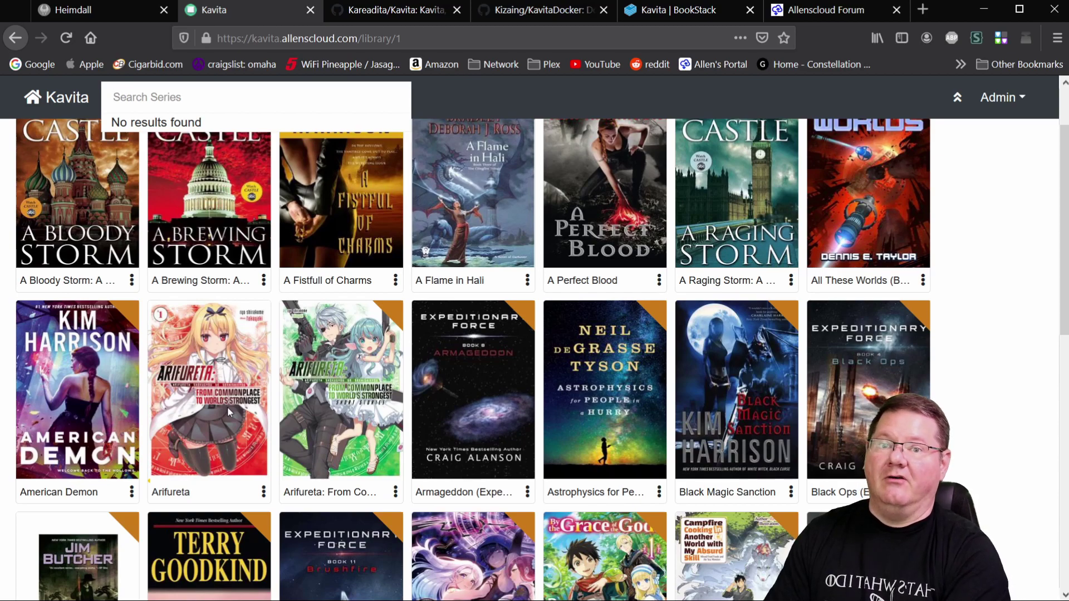
key(Escape)
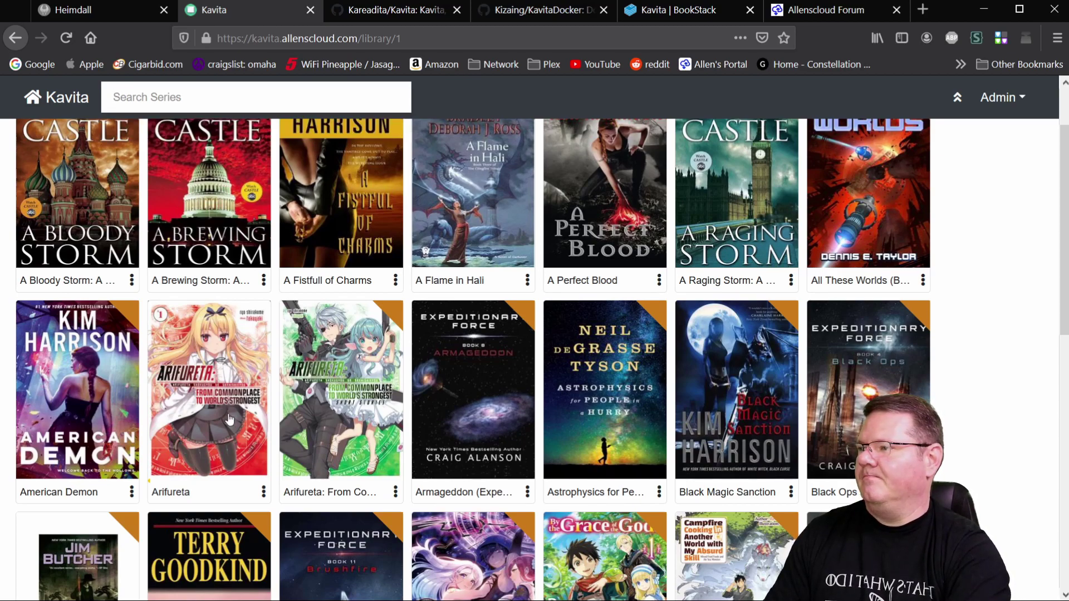
Open the Arifureta series and look over its volumes
click(223, 386)
scroll(251, 375, down, 5)
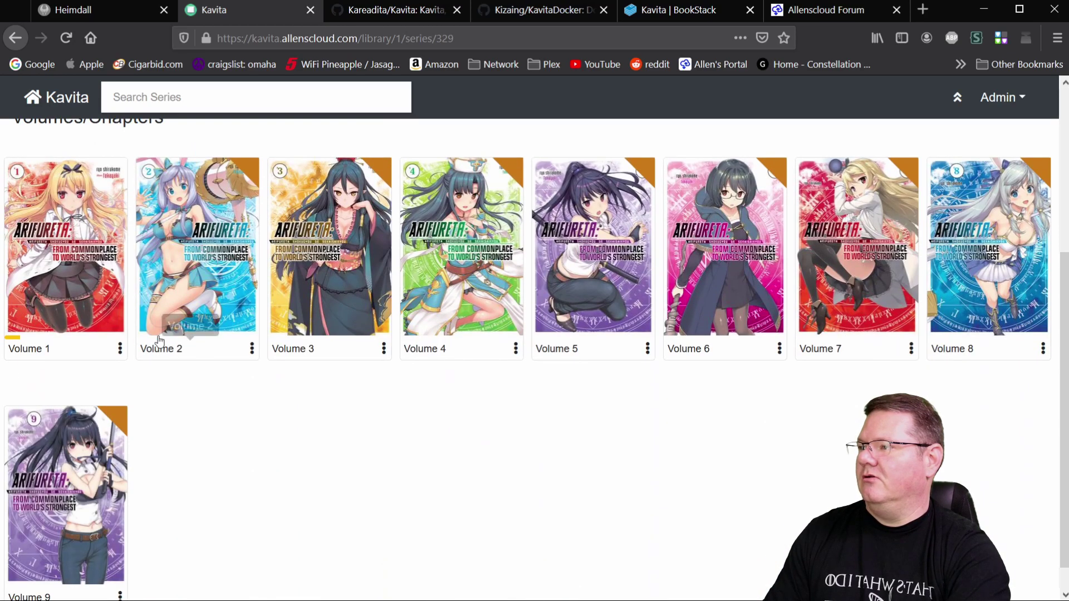
scroll(251, 526, down, 1)
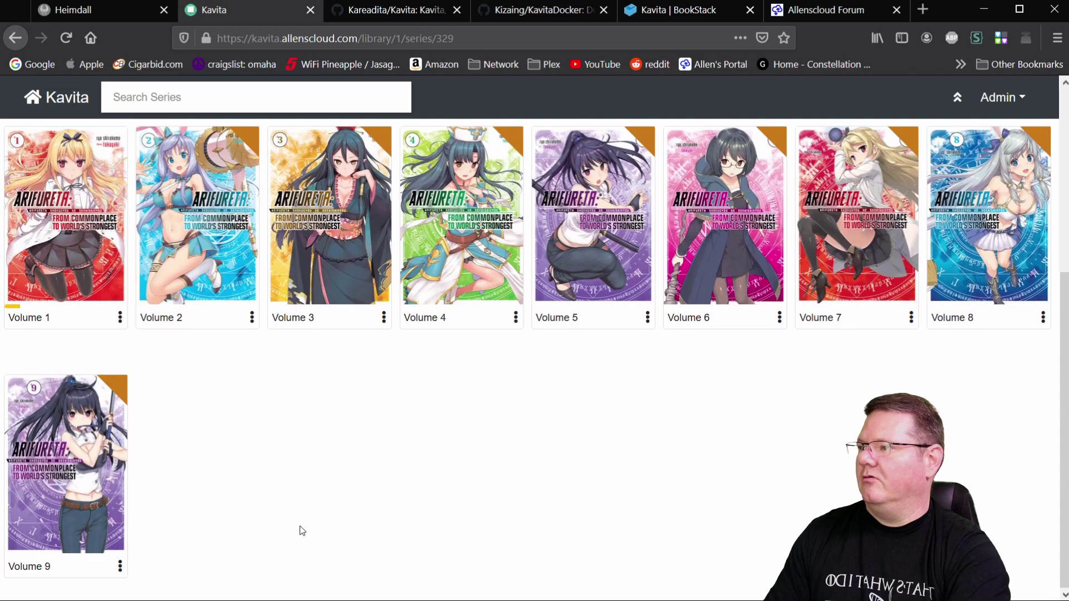
Open Volume 1 of the Arifureta series in the book reader and show its book settings
scroll(292, 531, up, 5)
click(77, 460)
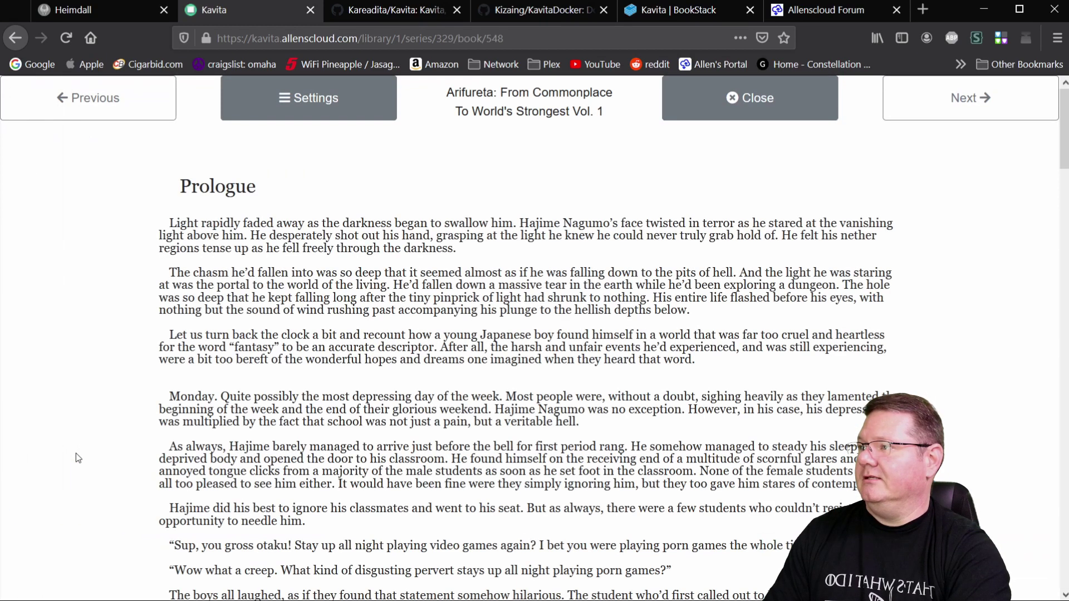
click(309, 100)
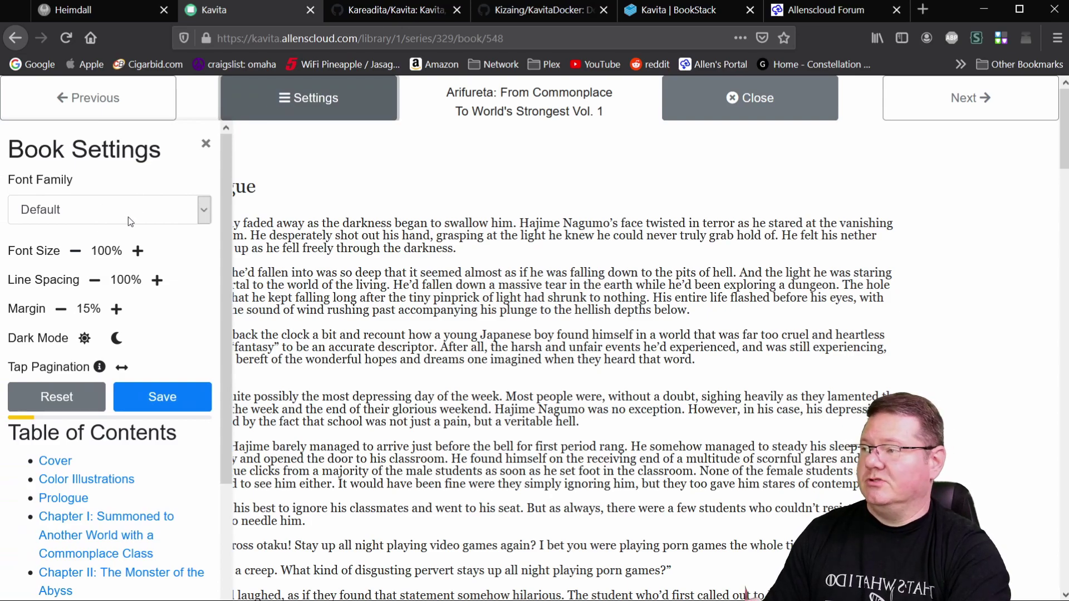
Set the book's font size to 130% and line spacing to 110%, and try dark mode before returning to light mode
click(139, 252)
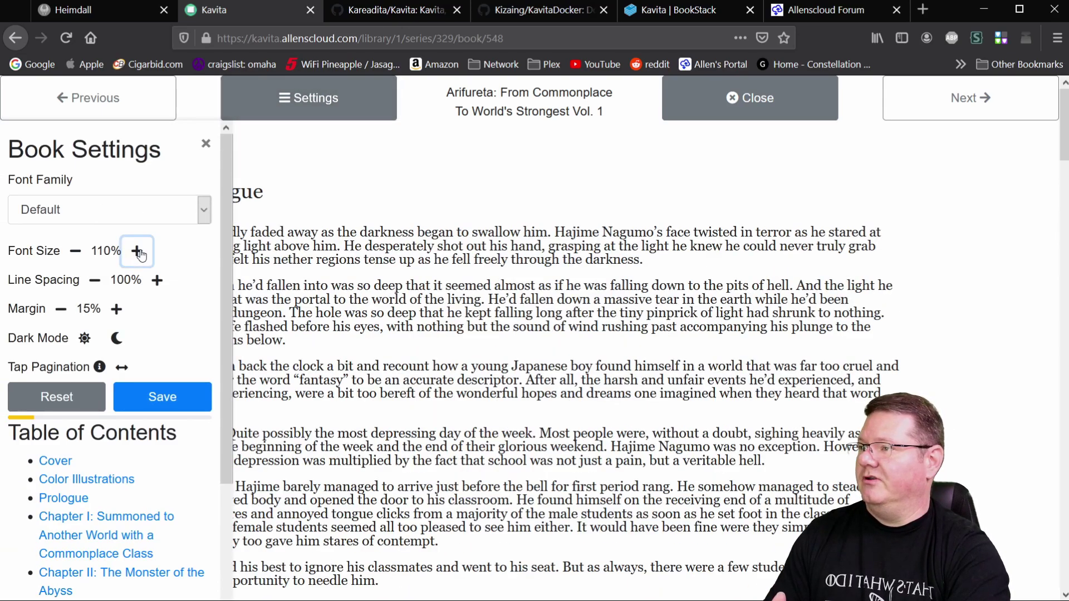
click(139, 253)
click(139, 253)
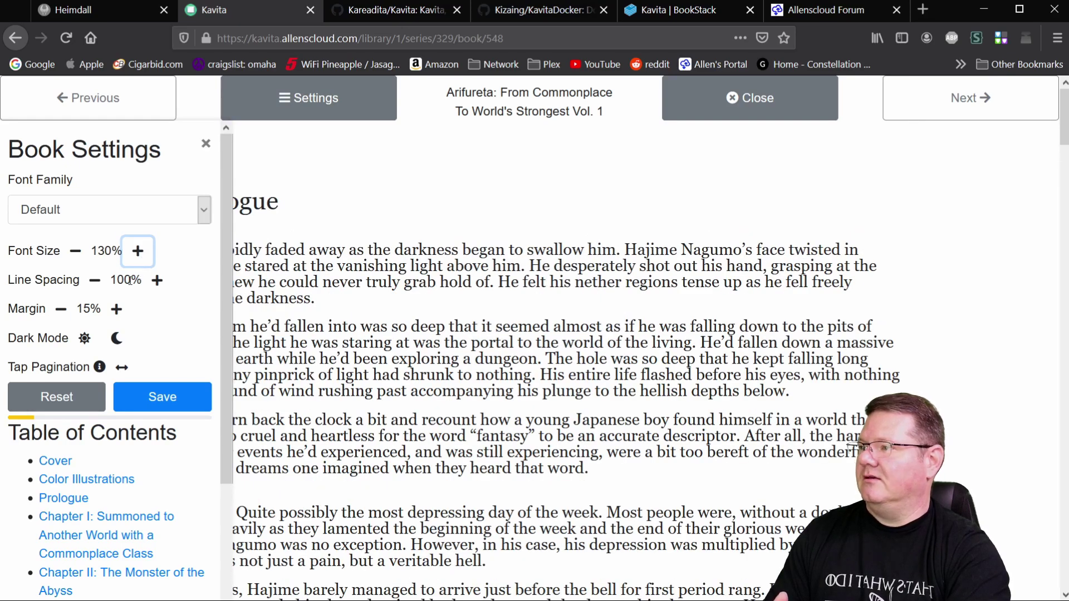
click(157, 280)
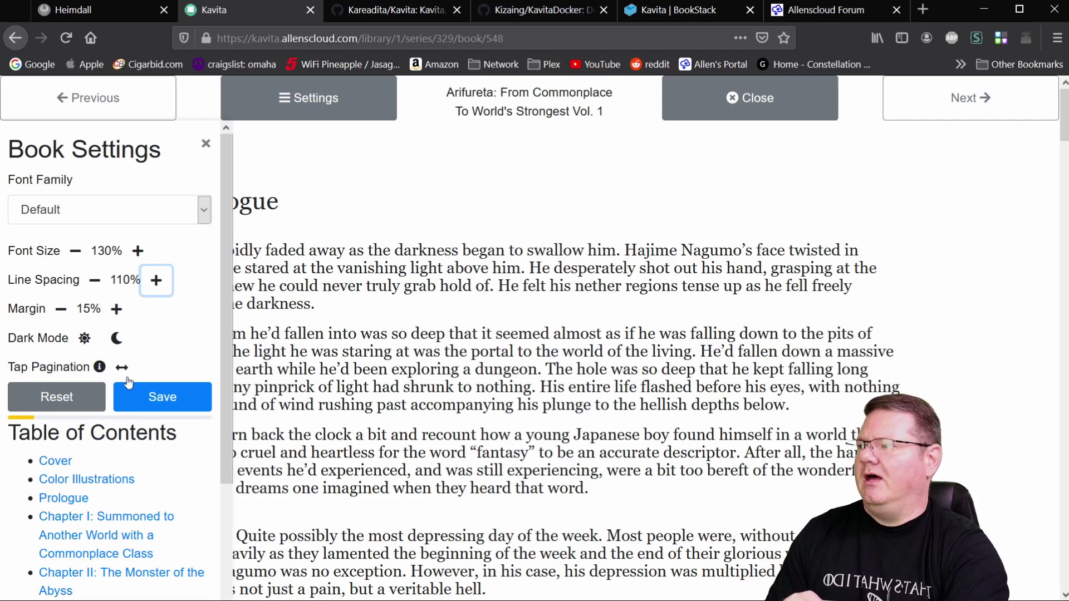
click(115, 339)
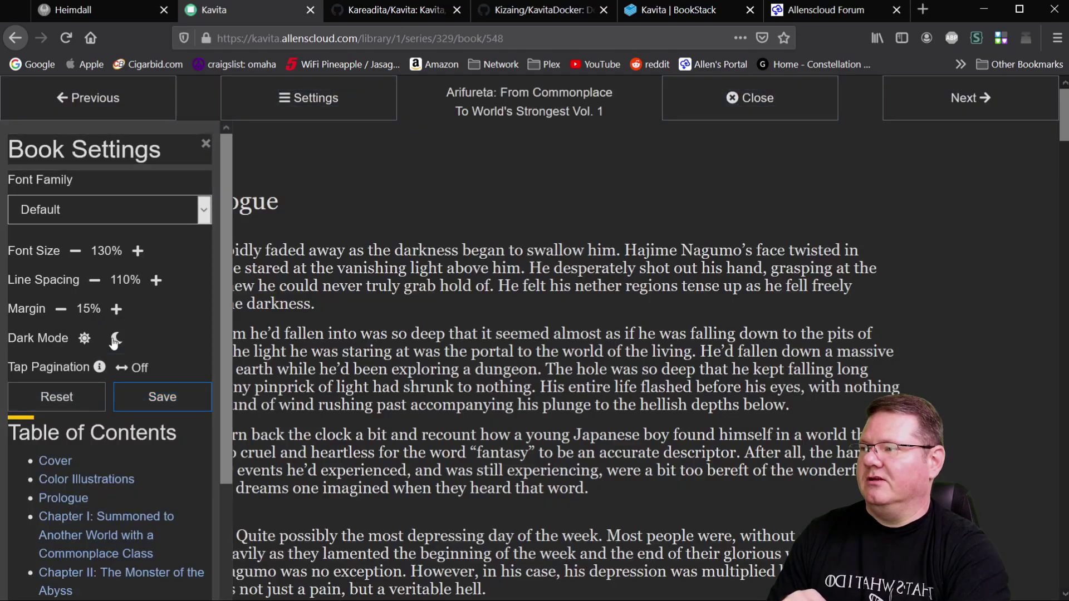
click(84, 338)
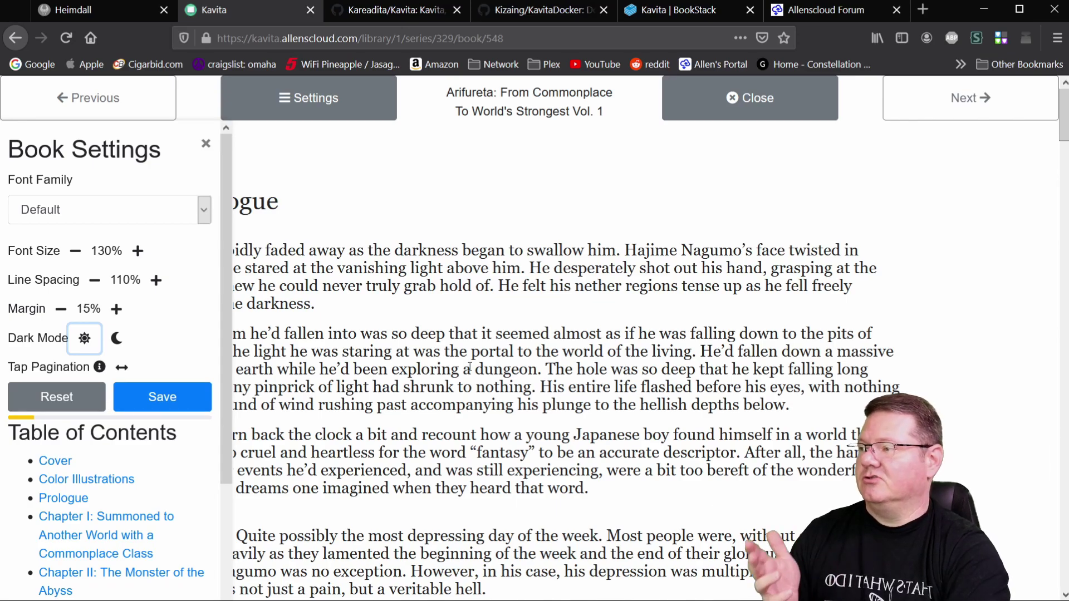
Look over the book's table of contents and close the book
scroll(132, 443, down, 1)
scroll(132, 443, down, 3)
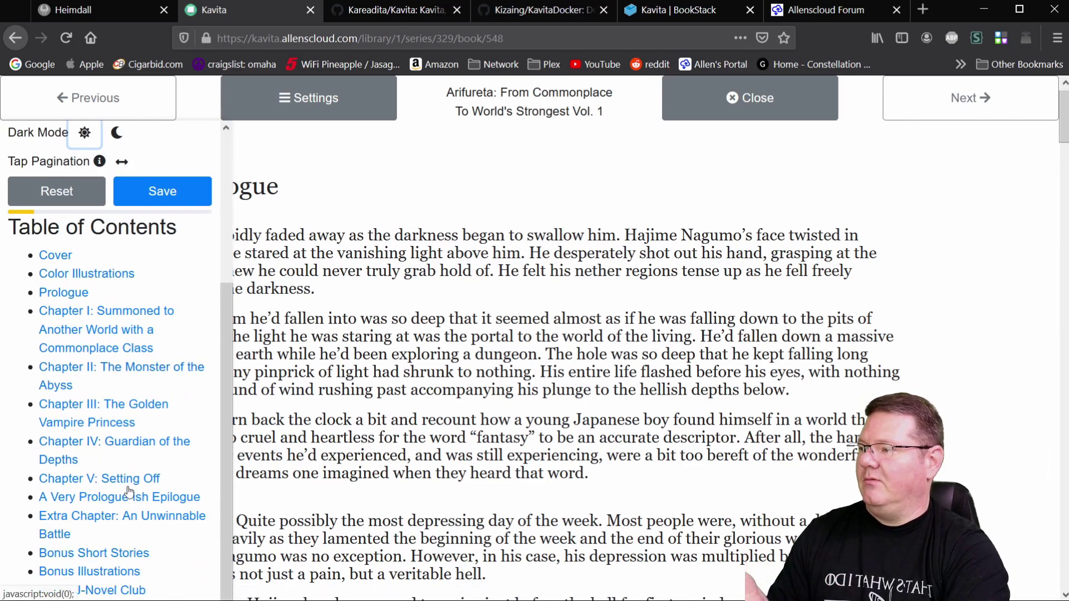
scroll(136, 341, up, 4)
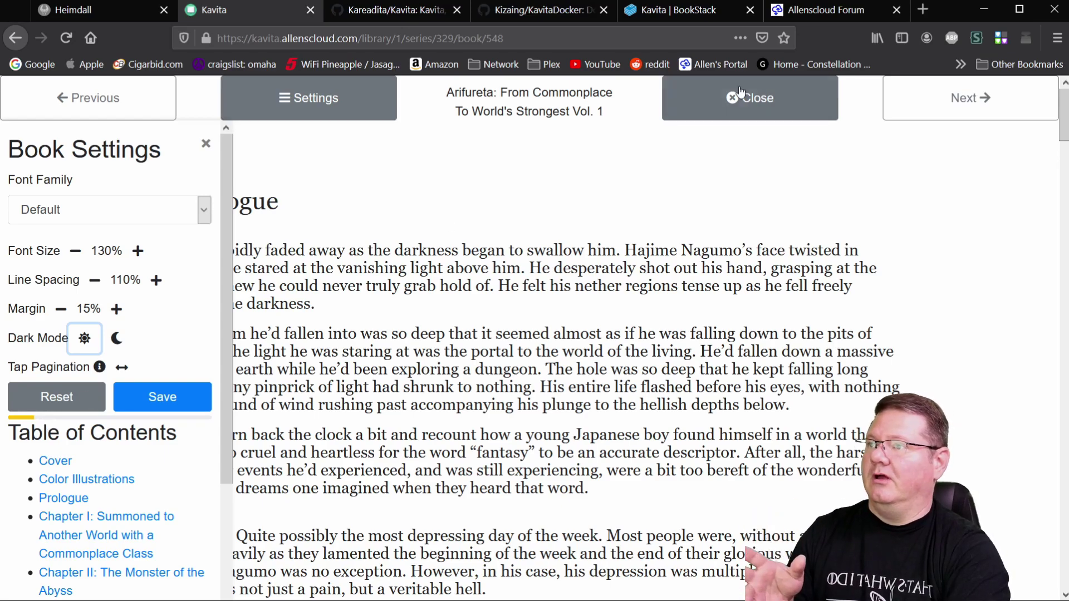
click(753, 98)
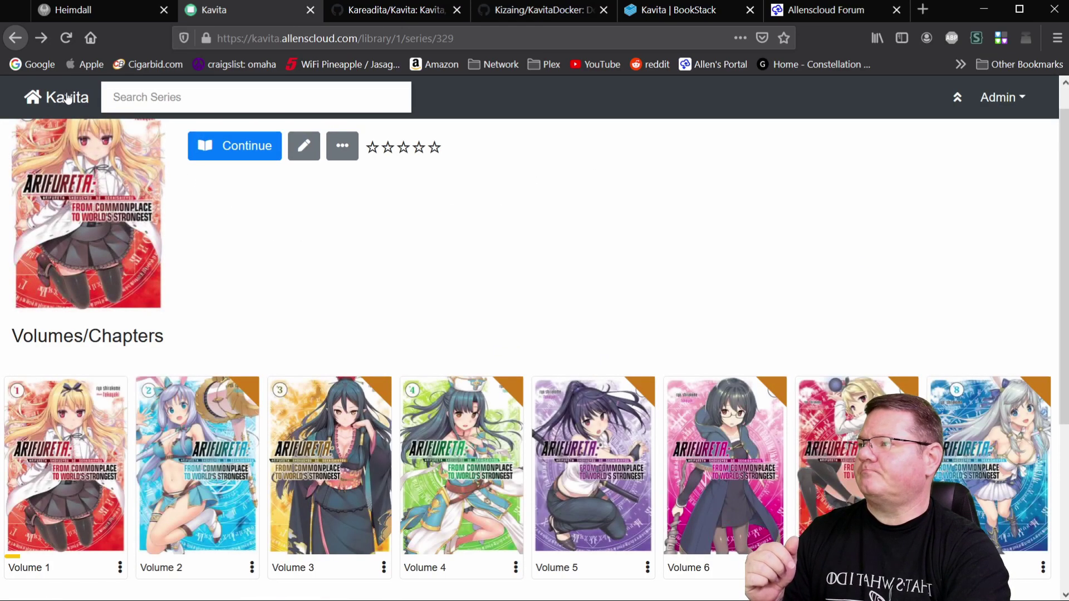
Open Volume 1 of Astra Lost in Space from the Manga library in the manga reader
click(63, 97)
click(227, 225)
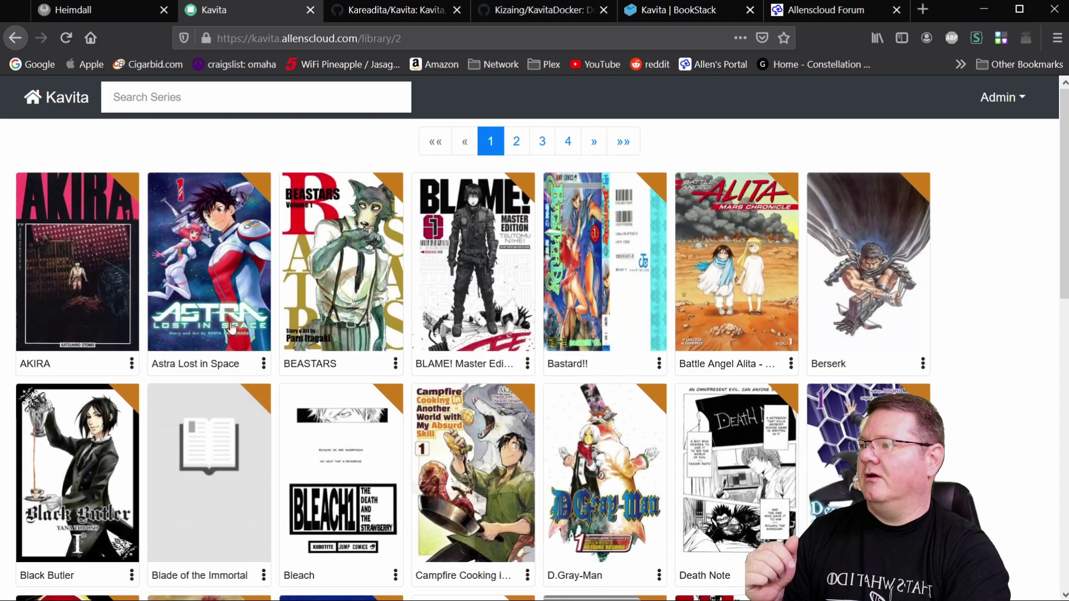
click(217, 274)
scroll(392, 323, down, 1)
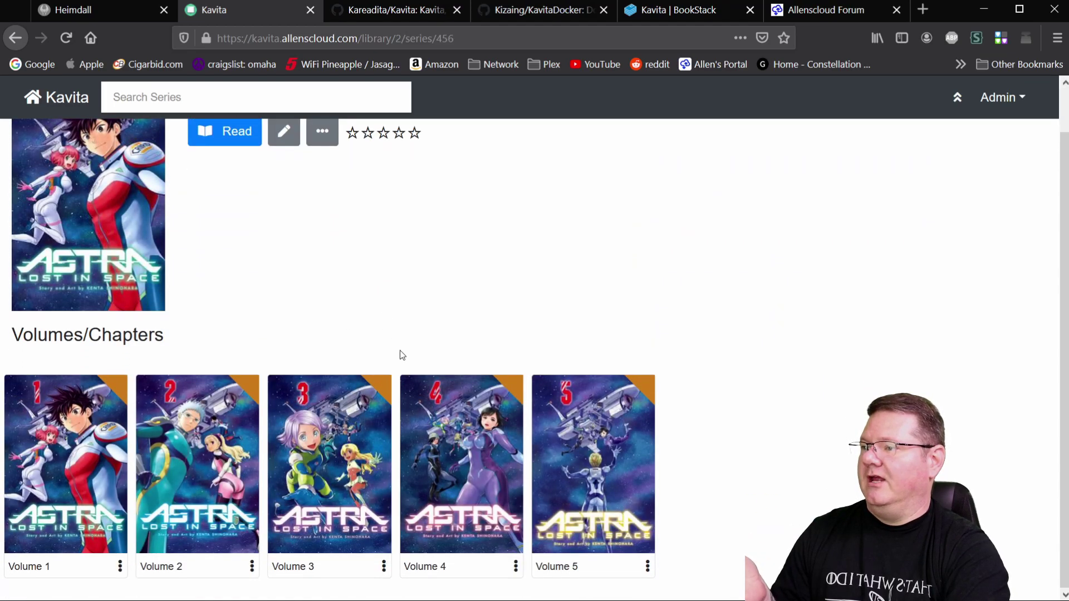
click(84, 464)
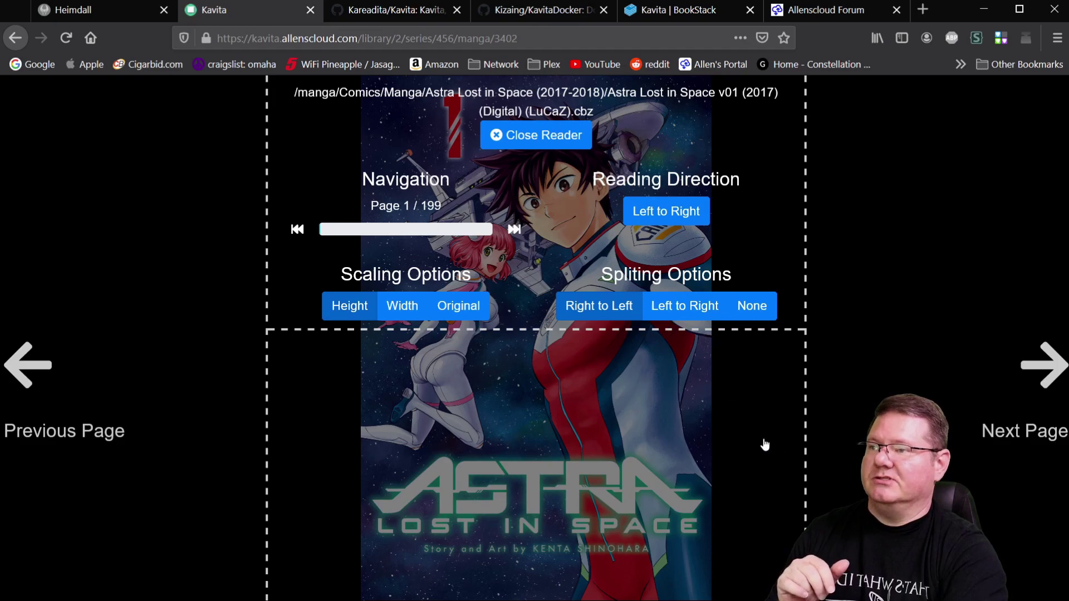
Page two pages forward from the Astra Lost in Space cover and back again, and close the reader
click(649, 459)
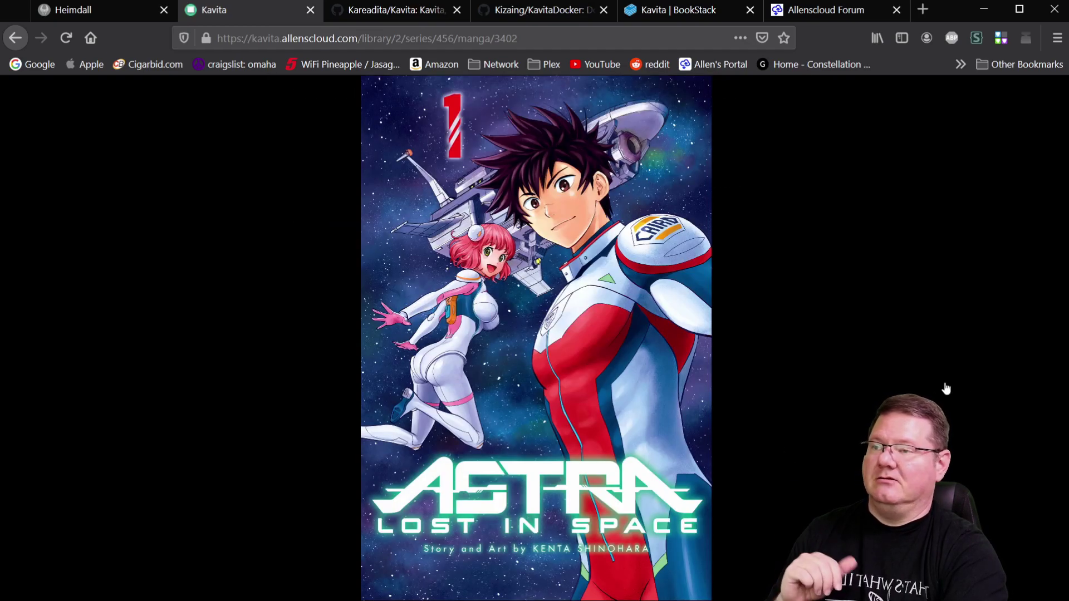
click(1013, 377)
click(1014, 377)
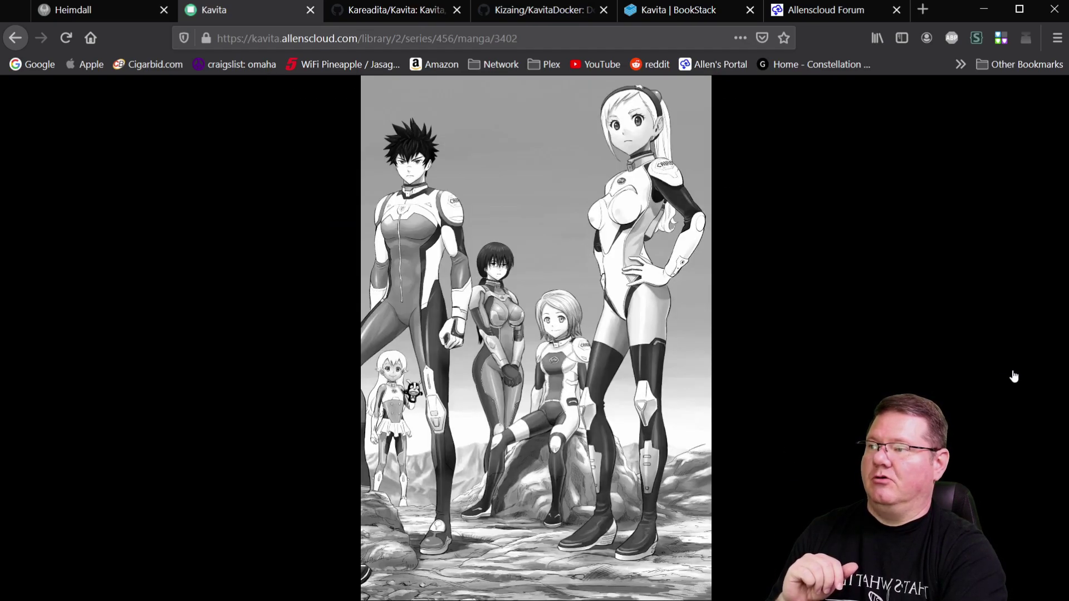
click(90, 313)
click(89, 313)
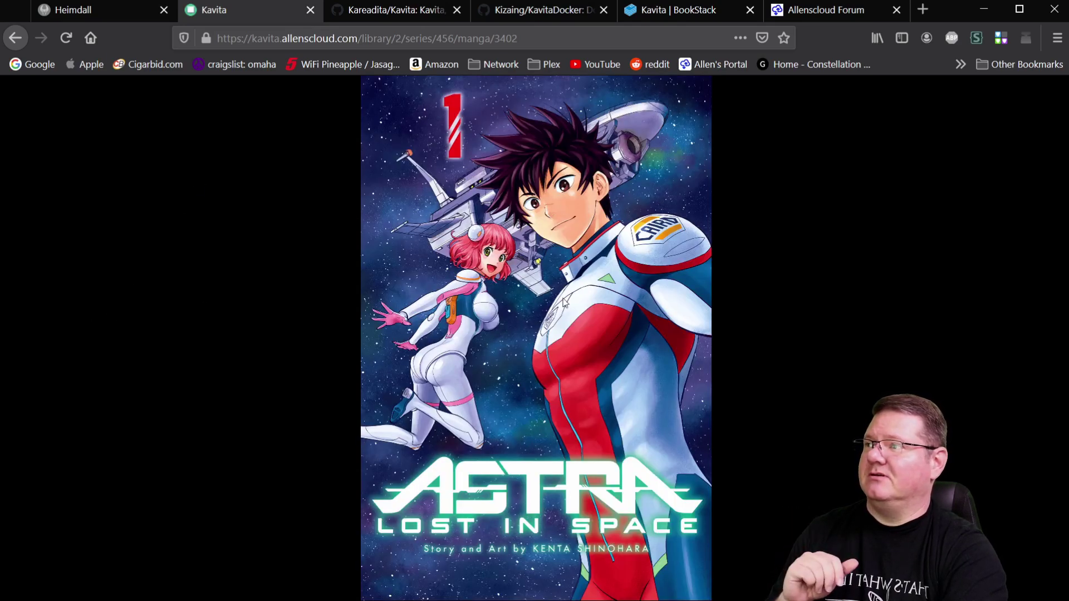
click(585, 312)
click(516, 146)
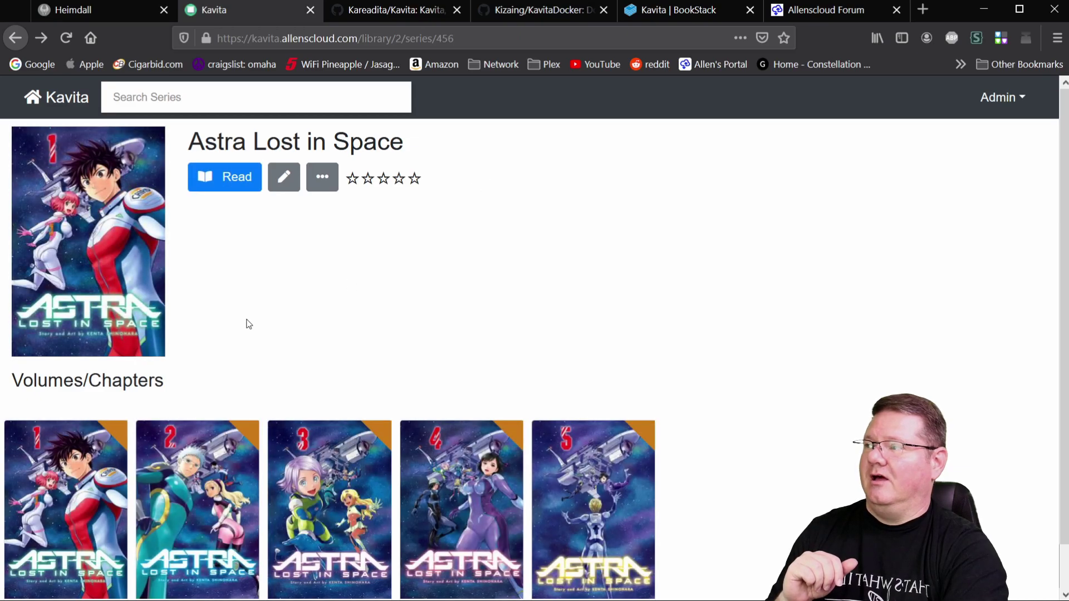
Review the user accounts and their shared libraries in the server settings, and return to the Kavita home page
click(82, 102)
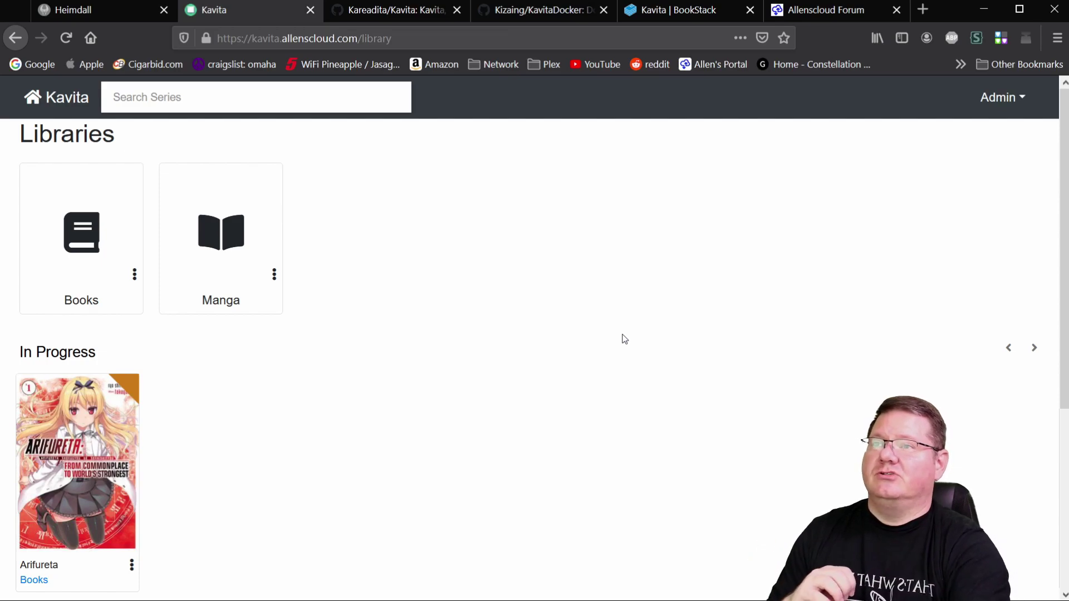
click(1017, 99)
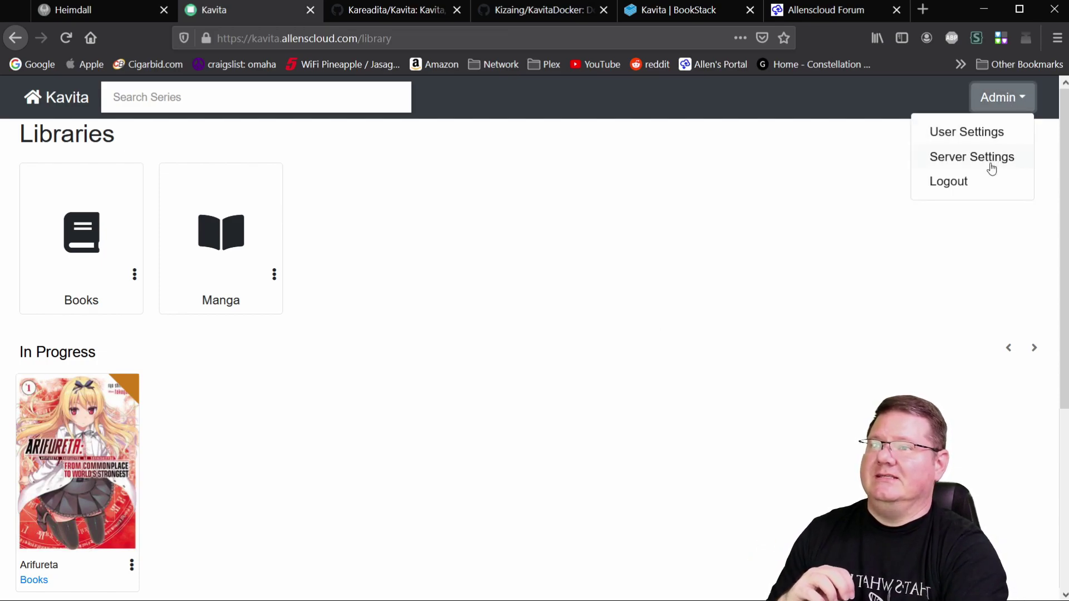
click(960, 160)
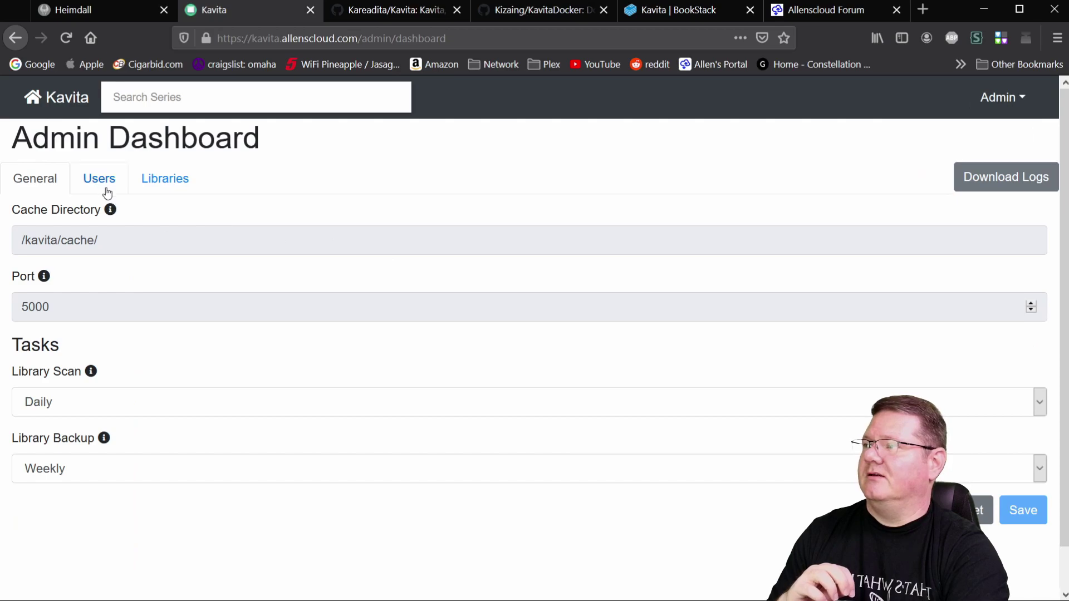
click(101, 181)
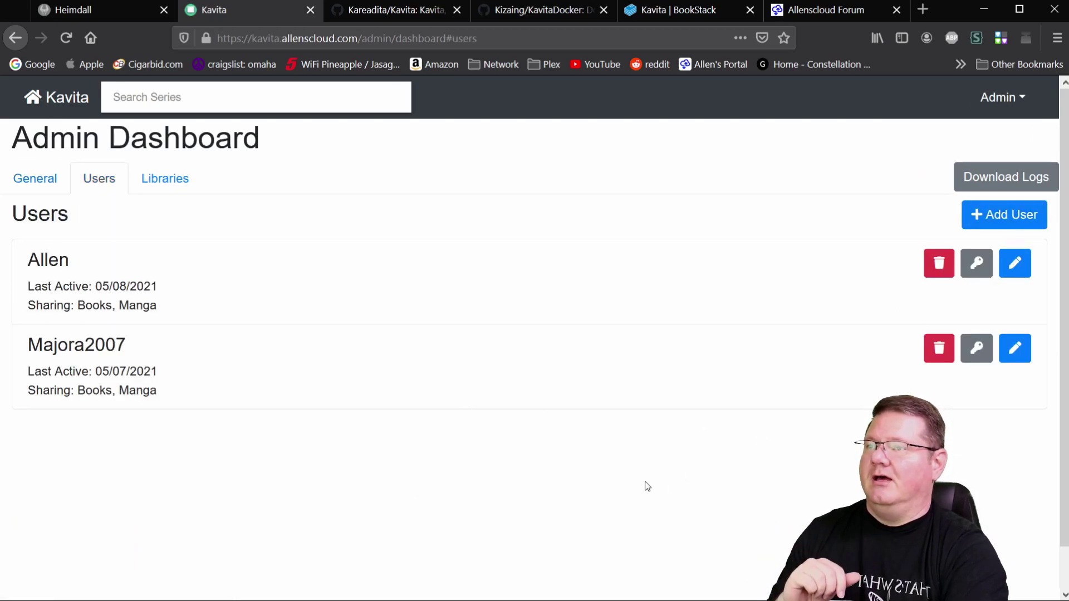
click(71, 100)
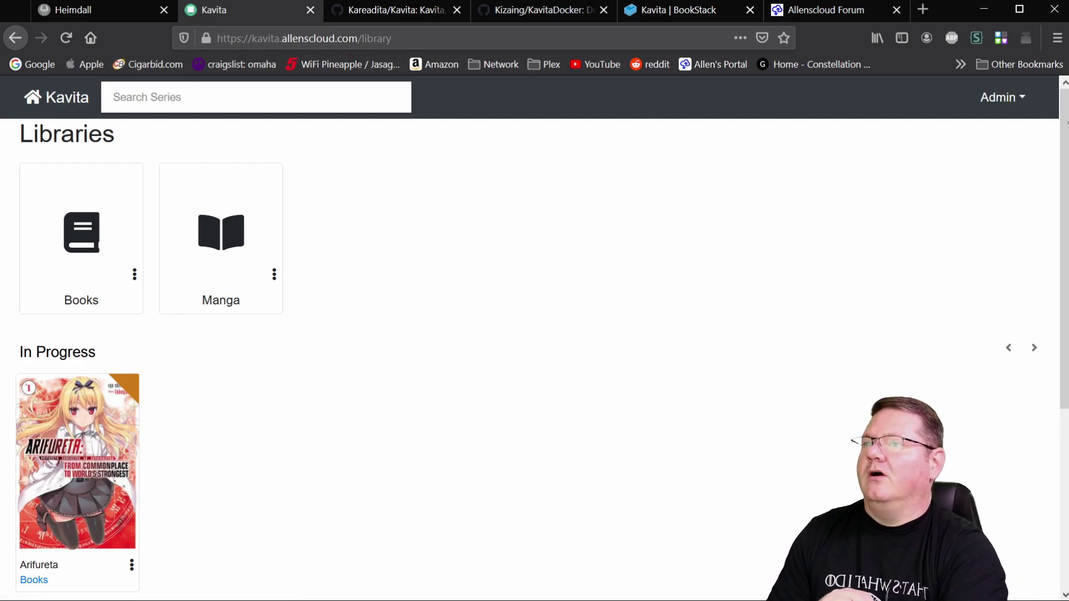
Switch to the Kareadita/Kavita GitHub repository and look over its file list and README introduction
click(396, 12)
scroll(387, 194, up, 15)
scroll(384, 199, up, 3)
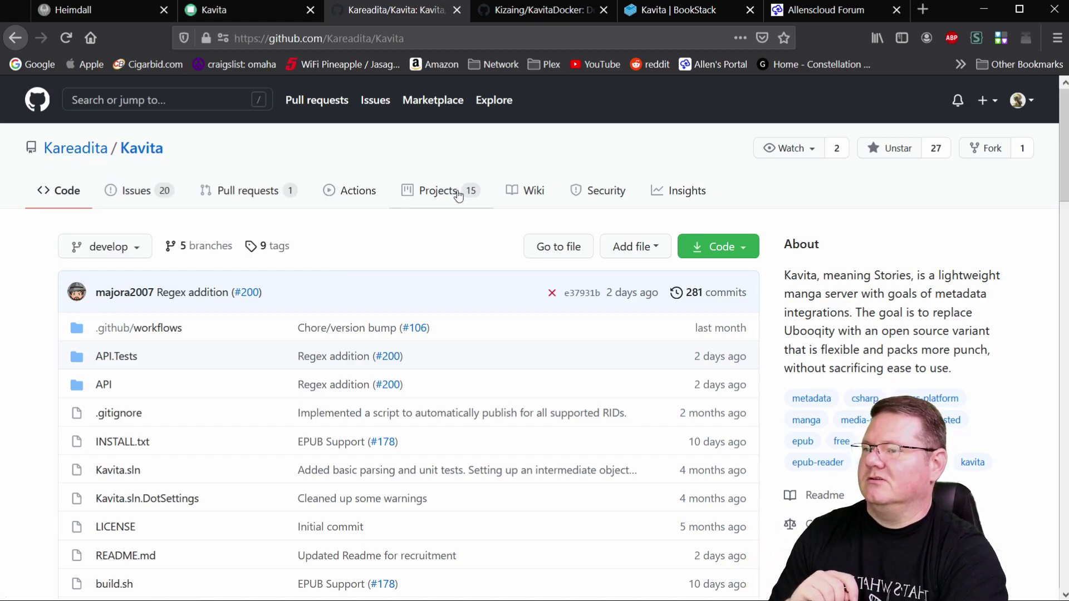
scroll(468, 267, down, 9)
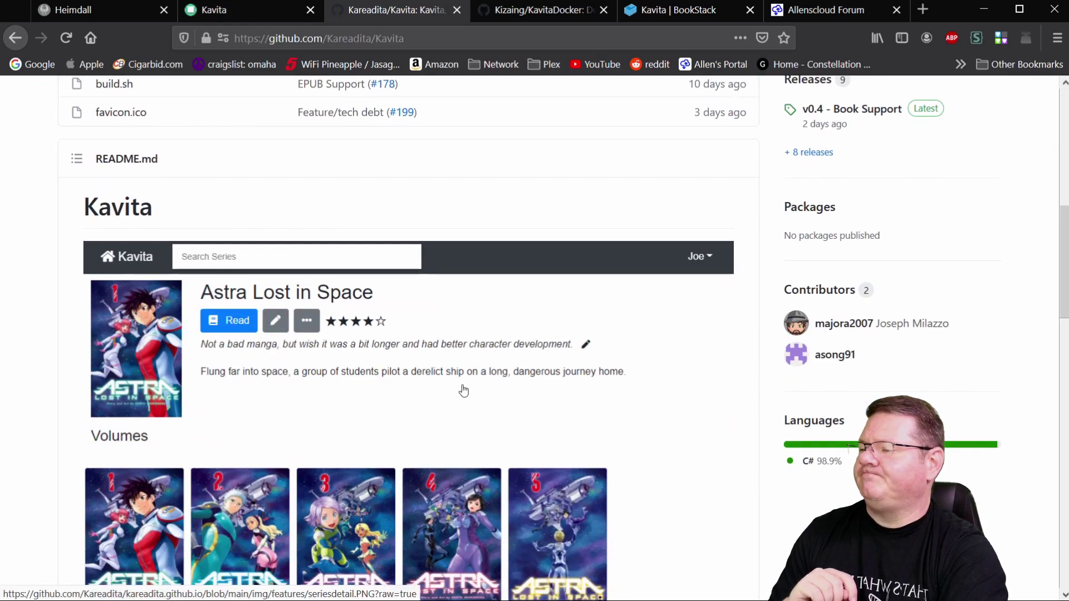
scroll(466, 400, up, 10)
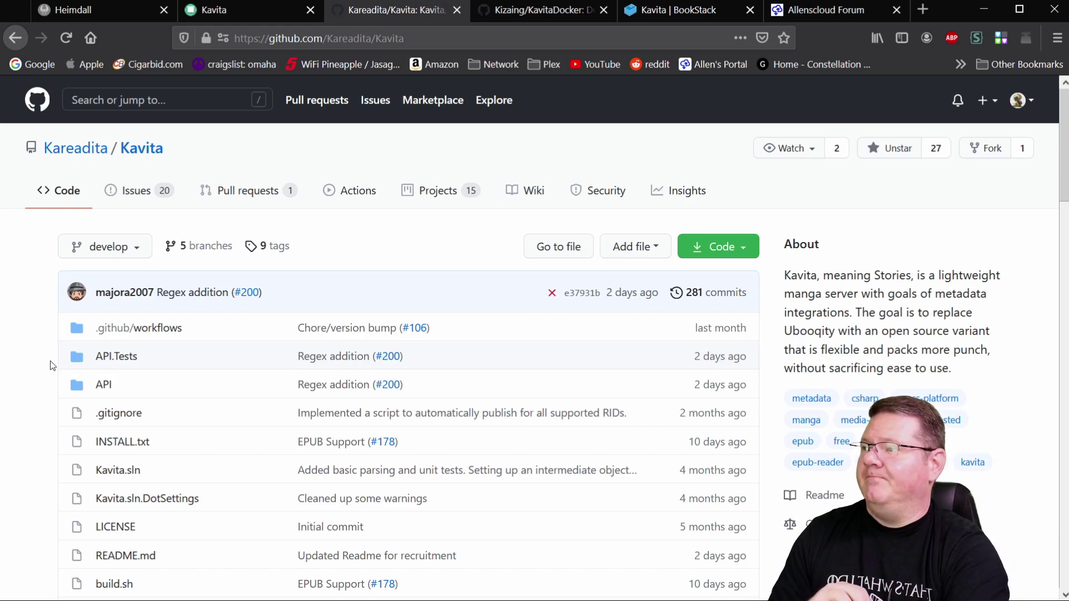
Read the Kavita README's sections on goals, building, deployment, installation, Docker, and helping the project
scroll(50, 365, down, 6)
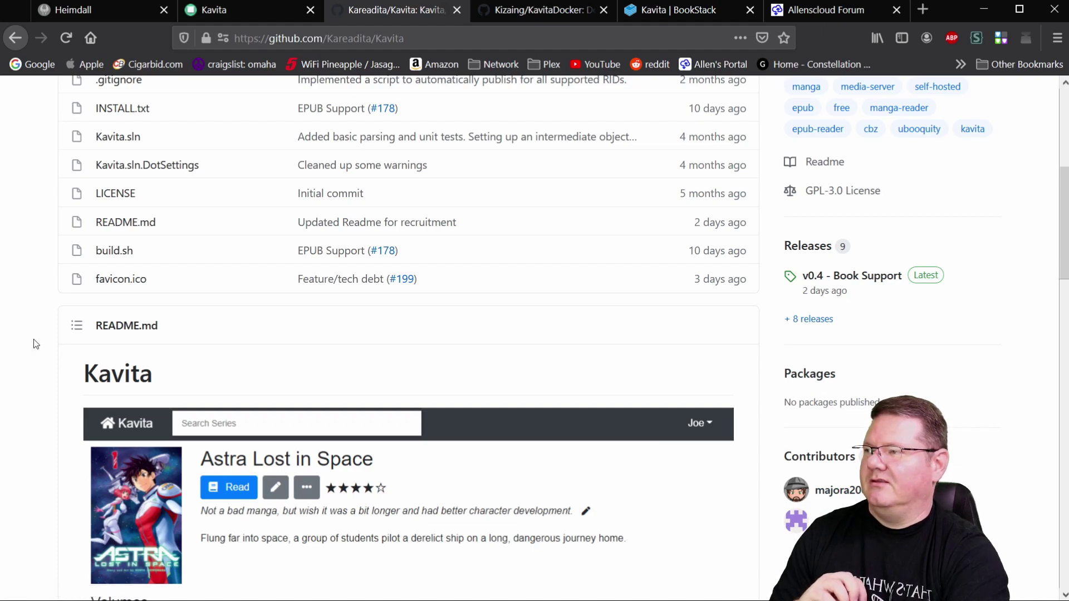
scroll(33, 341, down, 8)
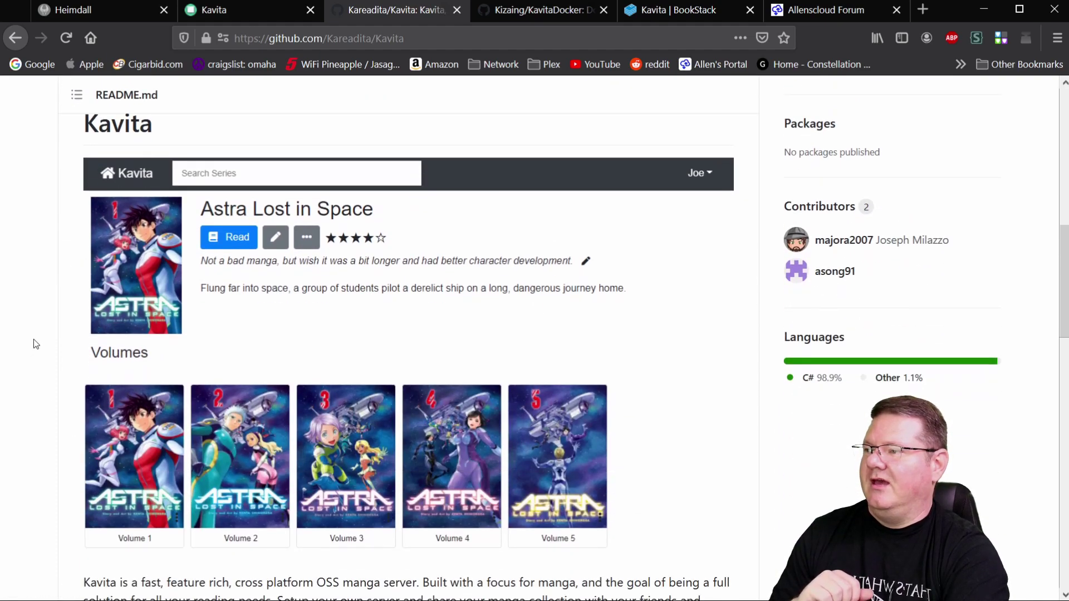
scroll(35, 343, down, 6)
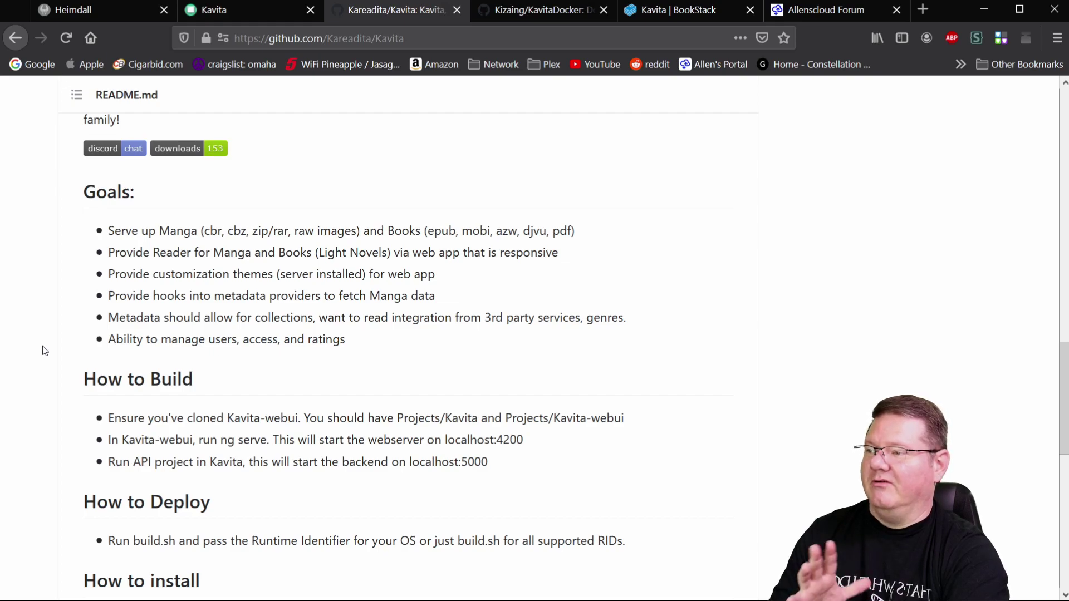
scroll(42, 346, down, 8)
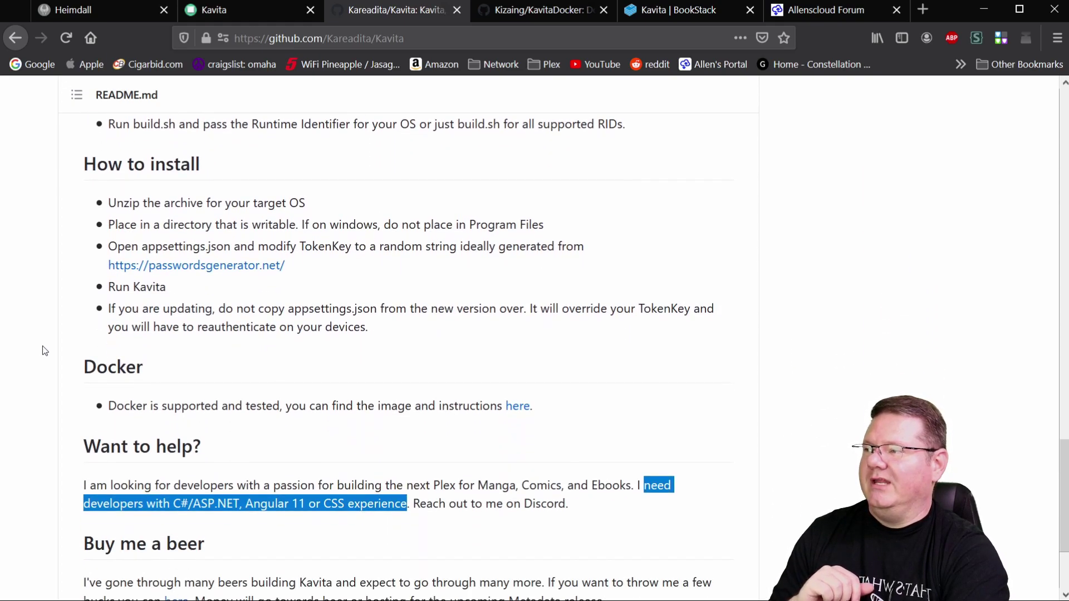
scroll(42, 346, down, 2)
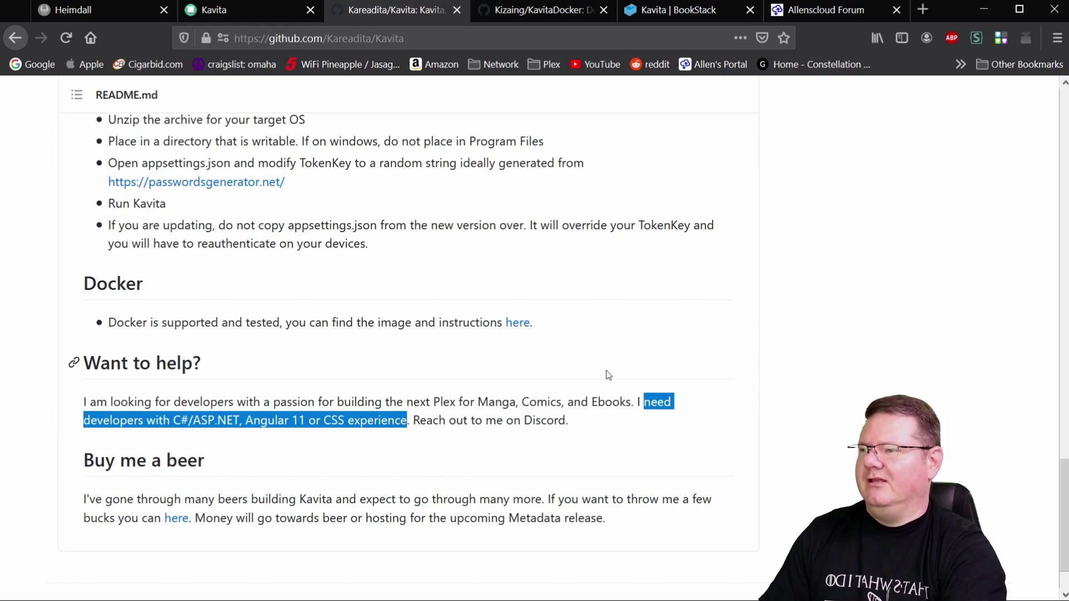
click(597, 437)
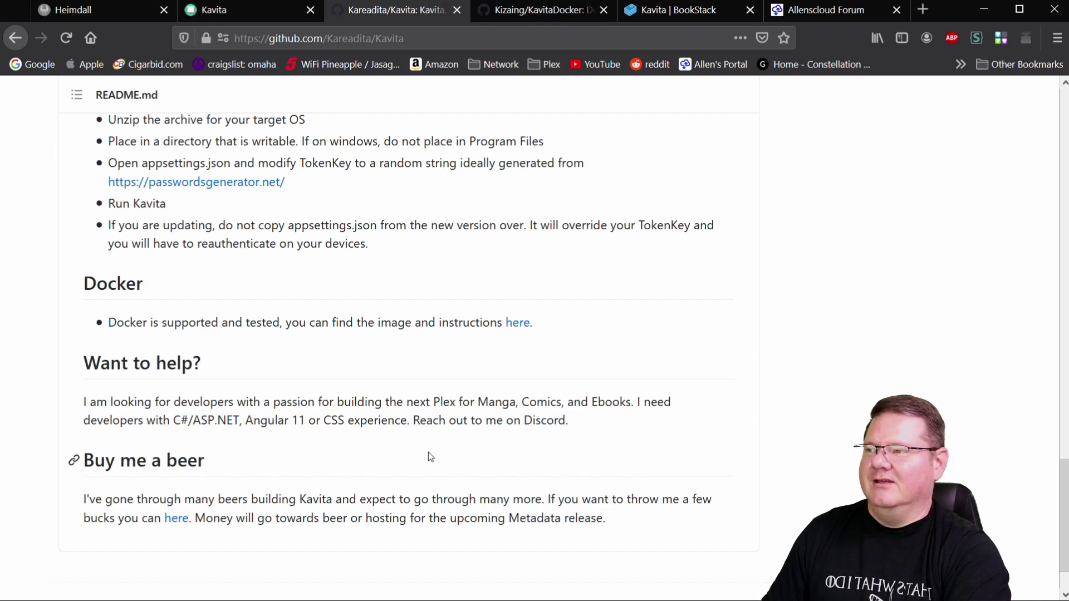
scroll(429, 452, up, 20)
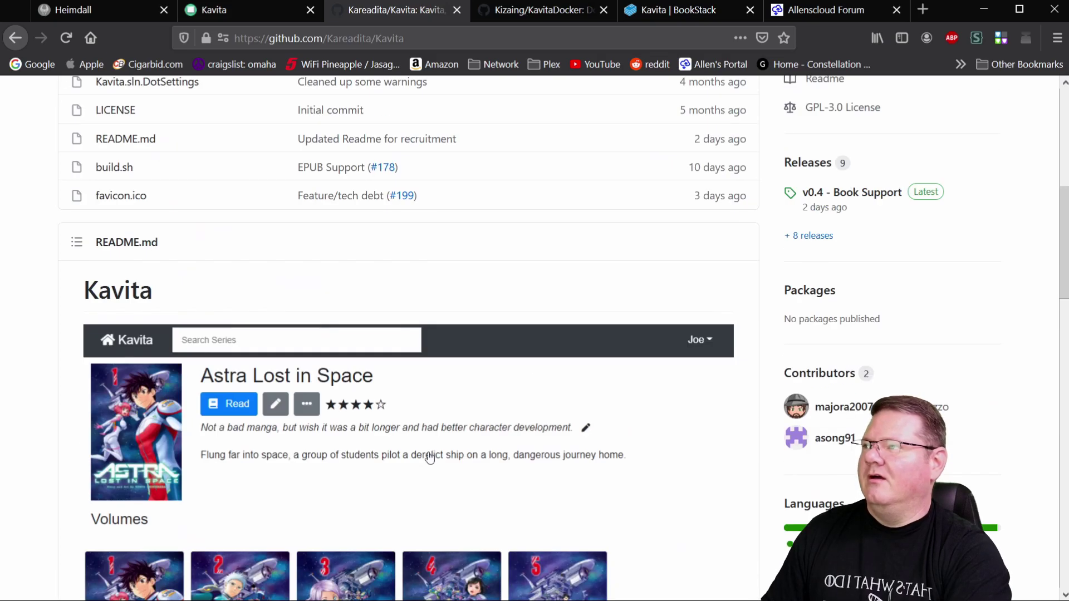
Switch to the Kizaing/KavitaDocker repository and read the README's docker run and docker-compose examples, highlighting the /your/manga/directory path
click(539, 9)
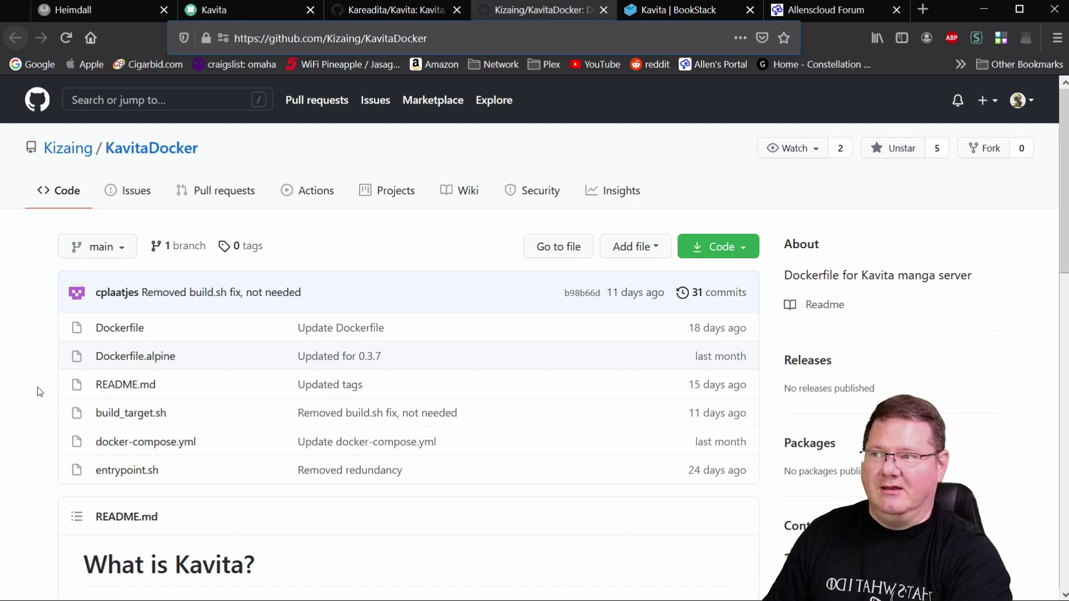
scroll(47, 410, down, 6)
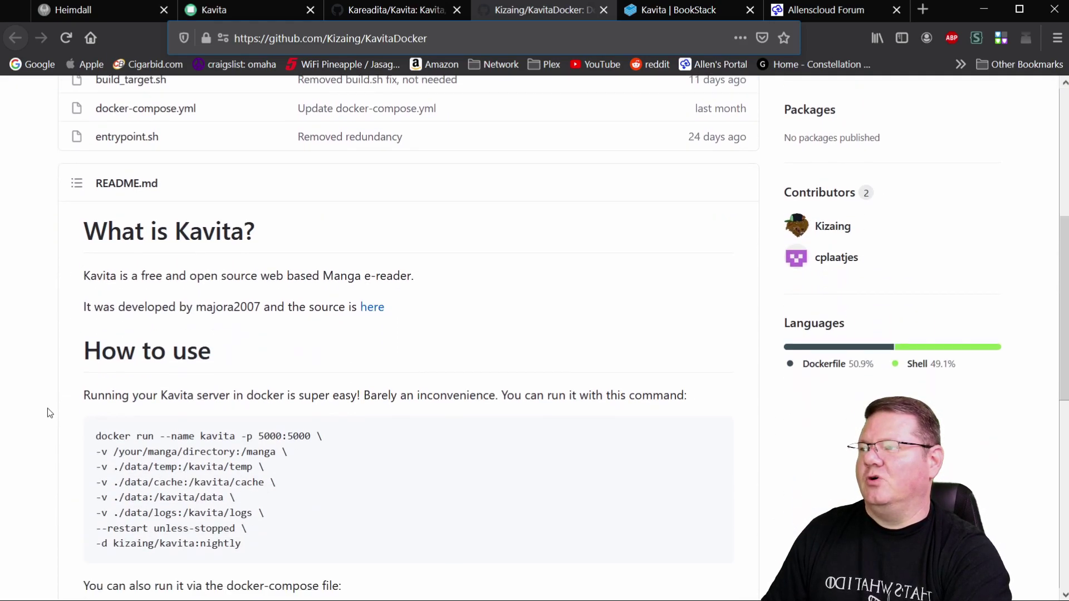
scroll(49, 413, down, 1)
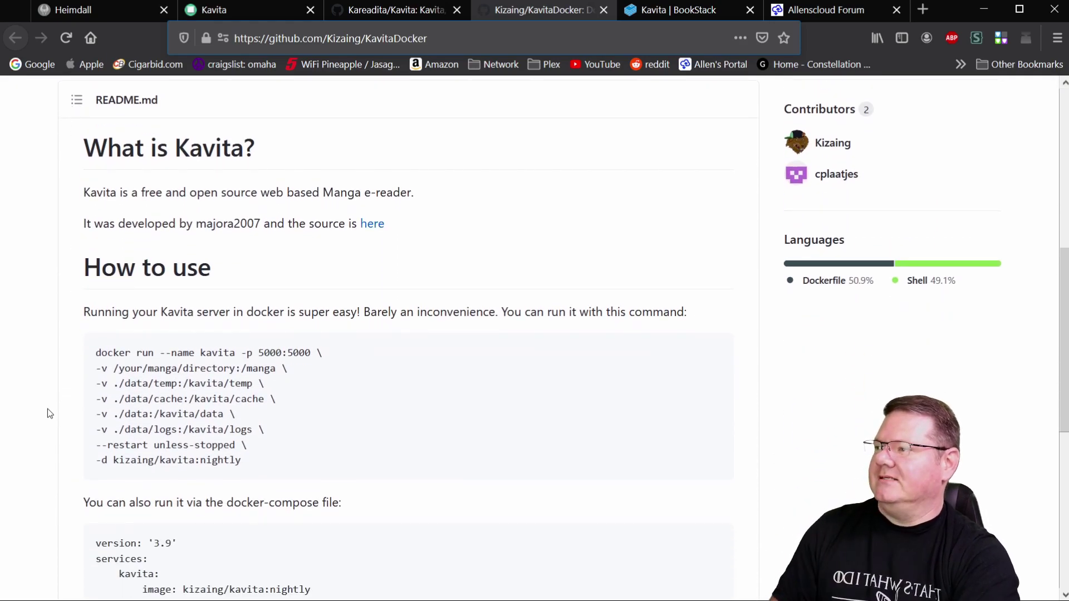
scroll(48, 413, down, 3)
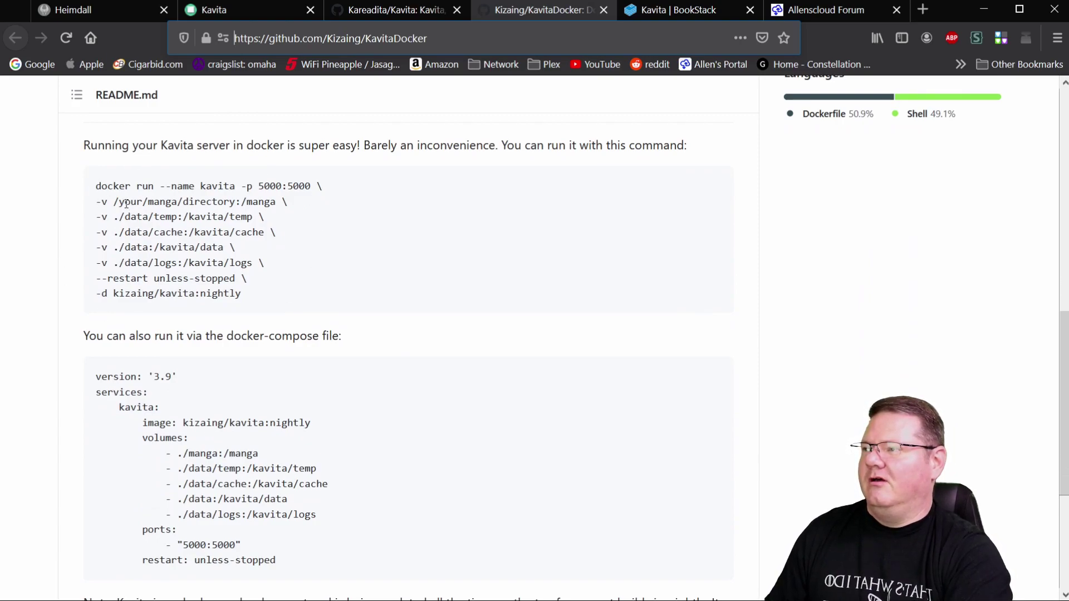
drag(108, 203, 236, 202)
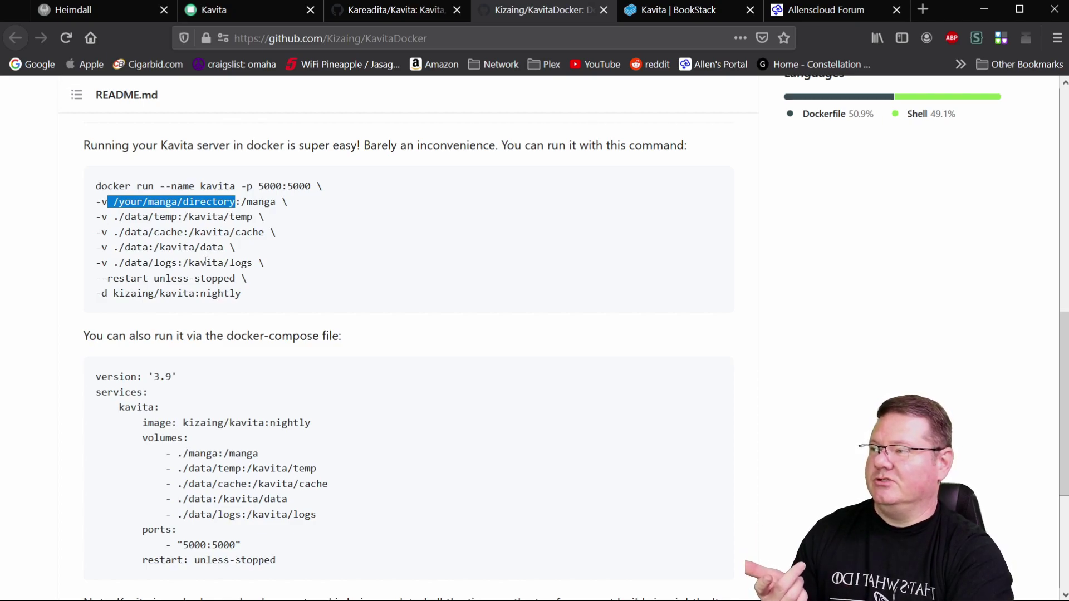
scroll(345, 311, down, 3)
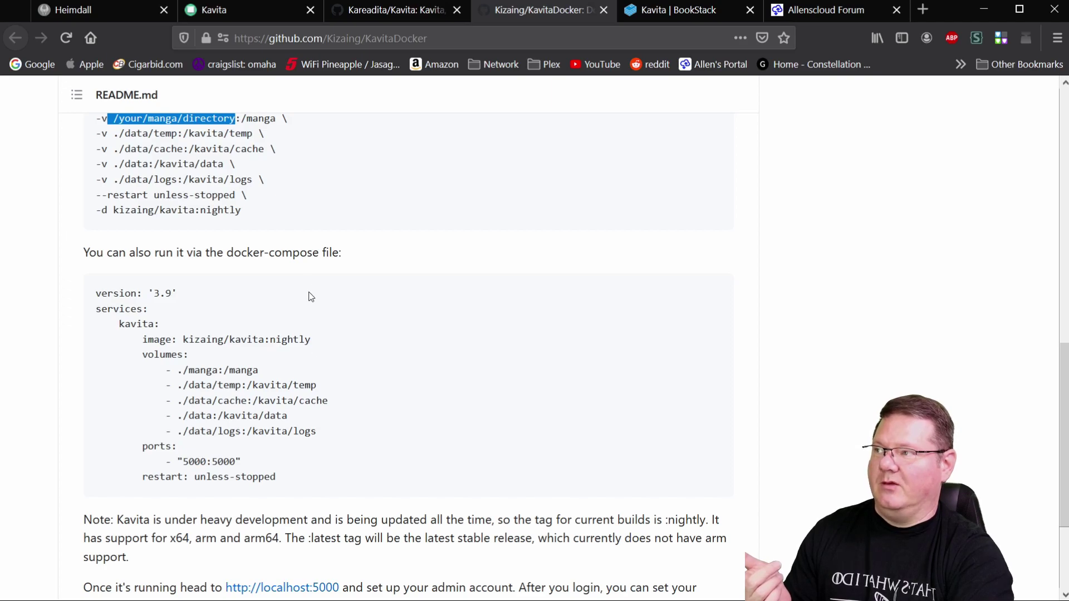
scroll(252, 371, up, 3)
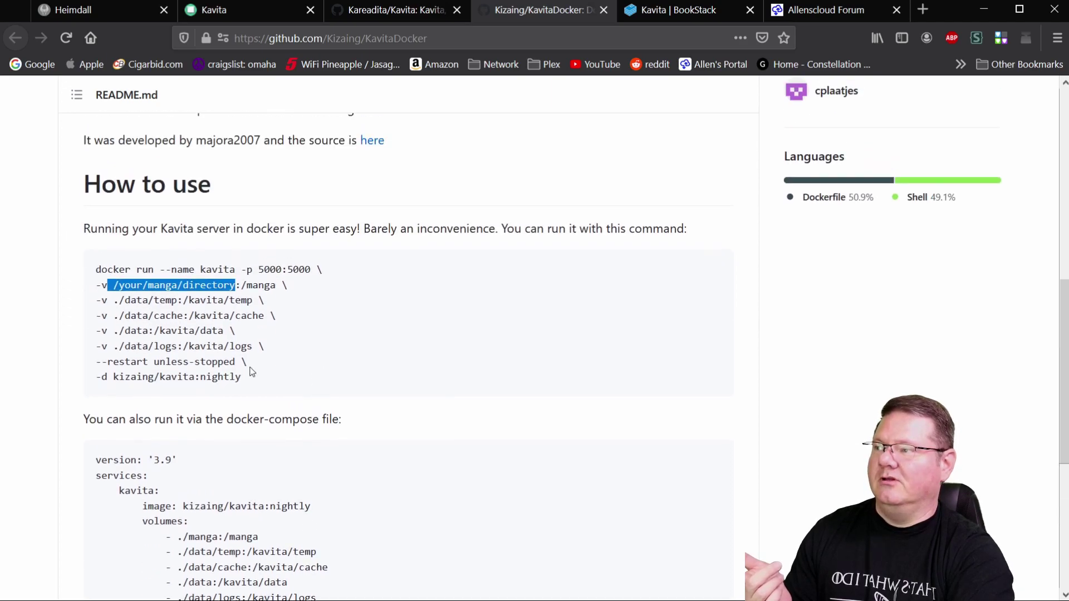
Switch to the BookStack Kavita page and examine its docker run and compose code, highlighting the manga volume's host path and ro flag
click(682, 12)
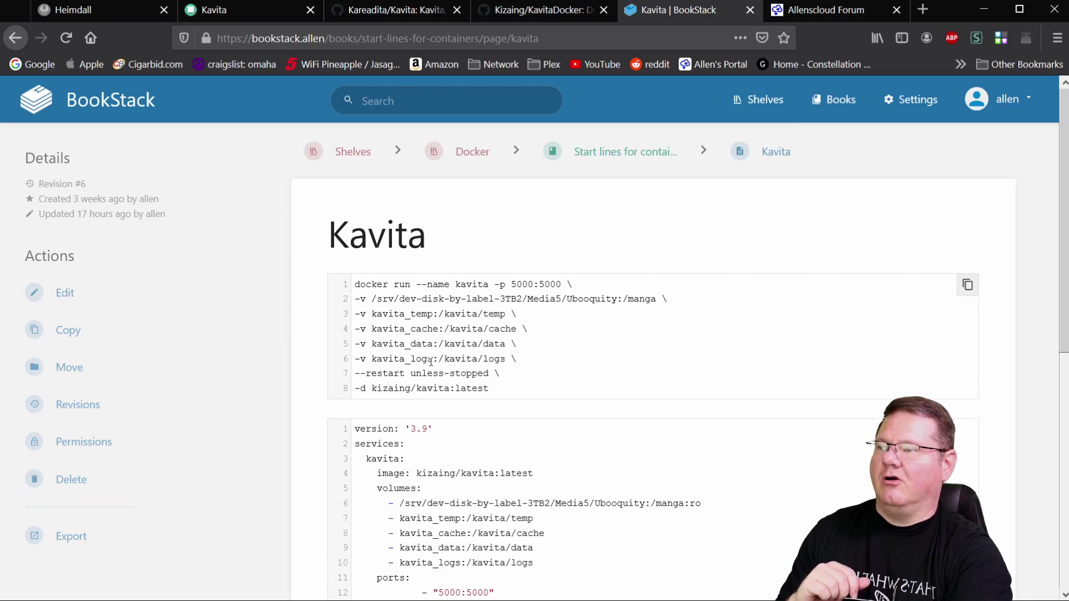
scroll(499, 368, down, 3)
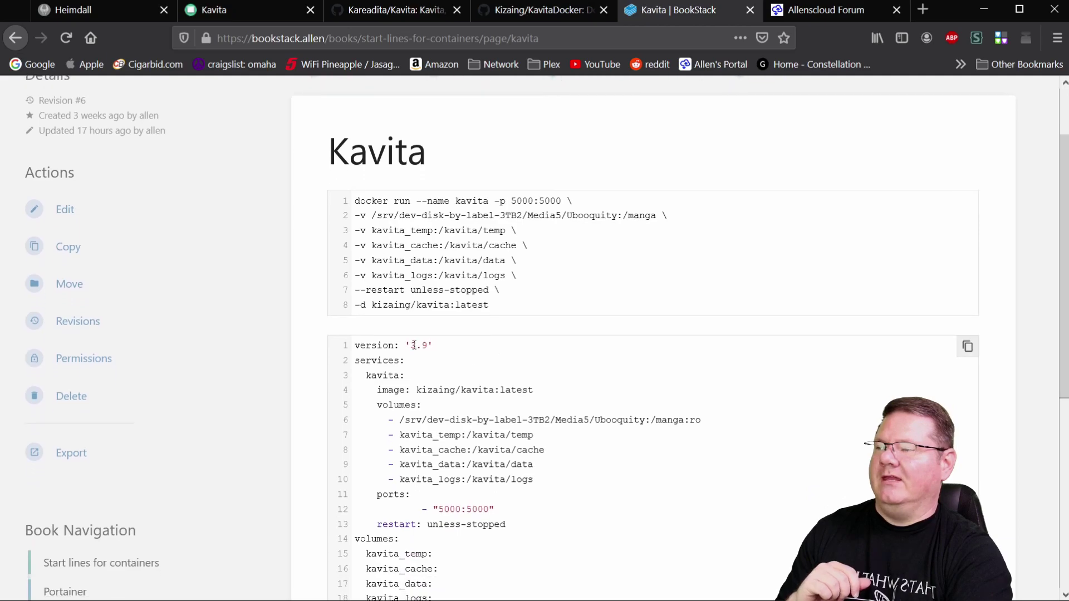
scroll(337, 332, down, 2)
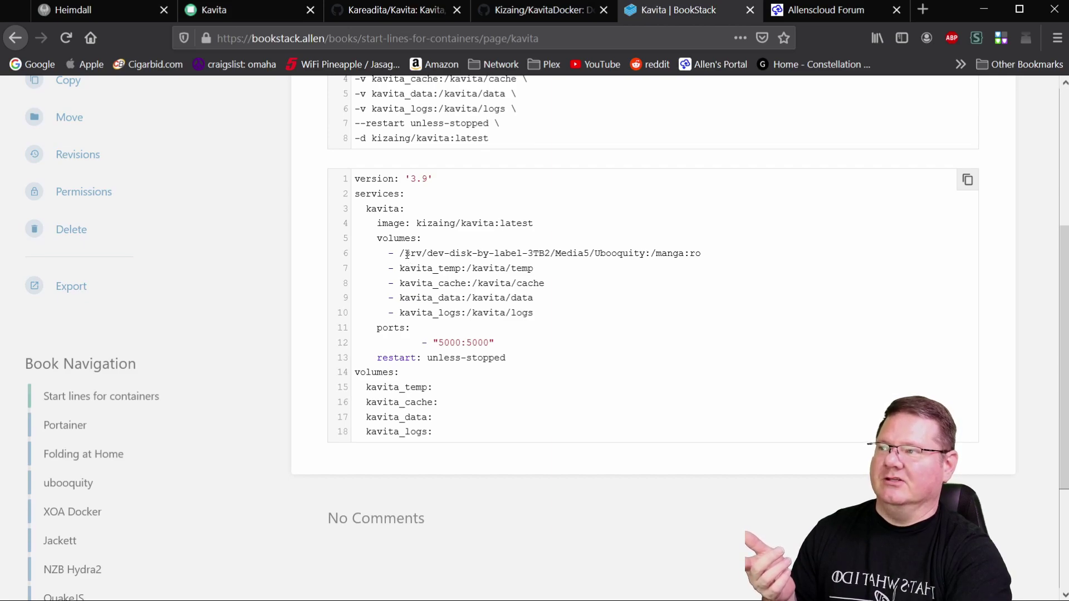
drag(401, 255, 644, 253)
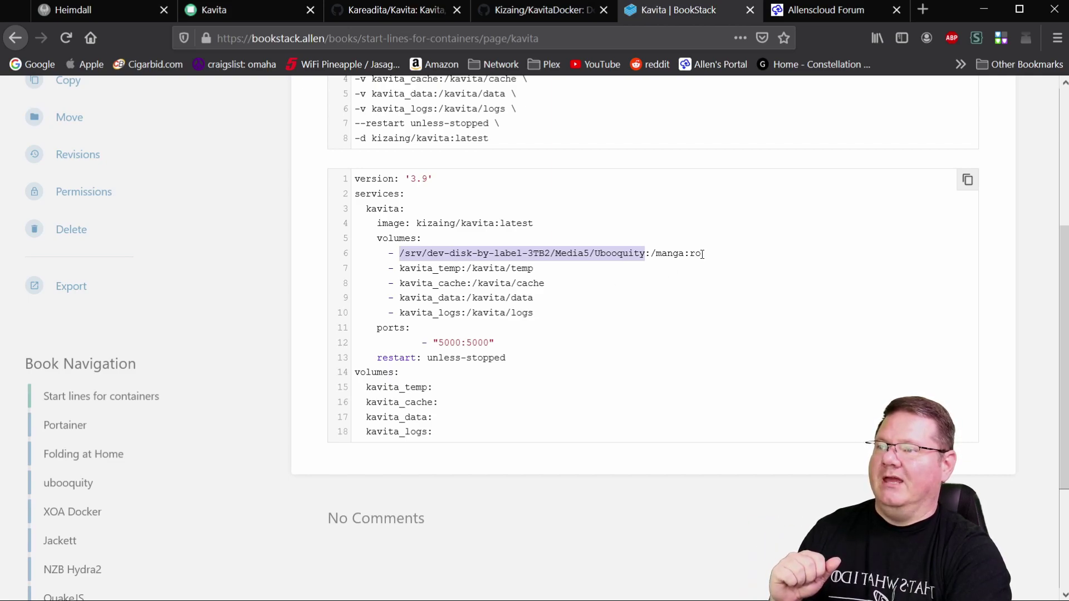
drag(703, 255, 692, 254)
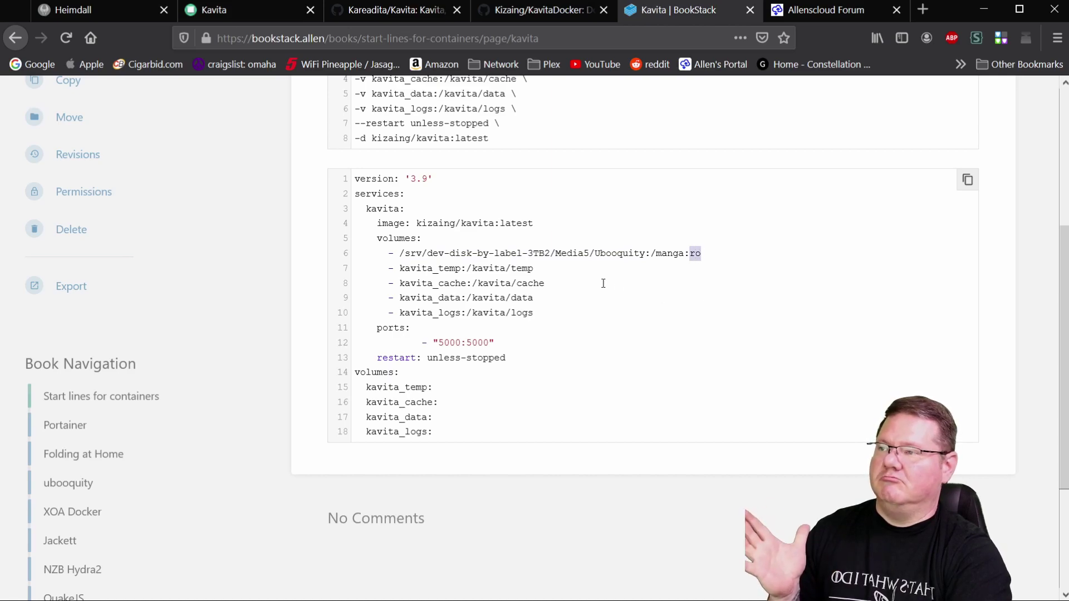
click(545, 267)
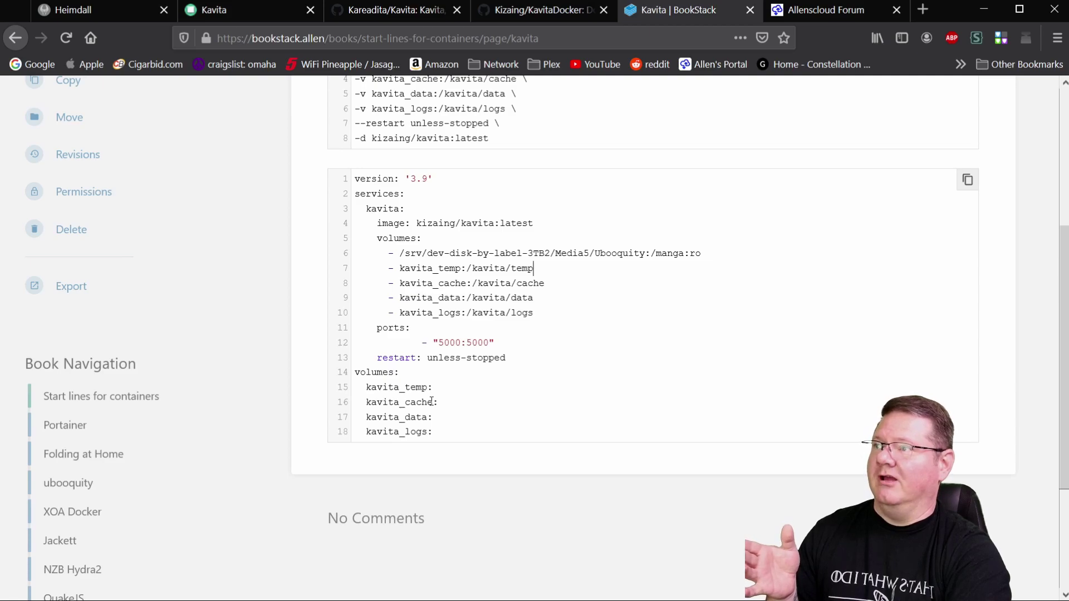
Open Portainer OMV from the Heimdall dashboard, log in, and view the local endpoint's container list
click(121, 9)
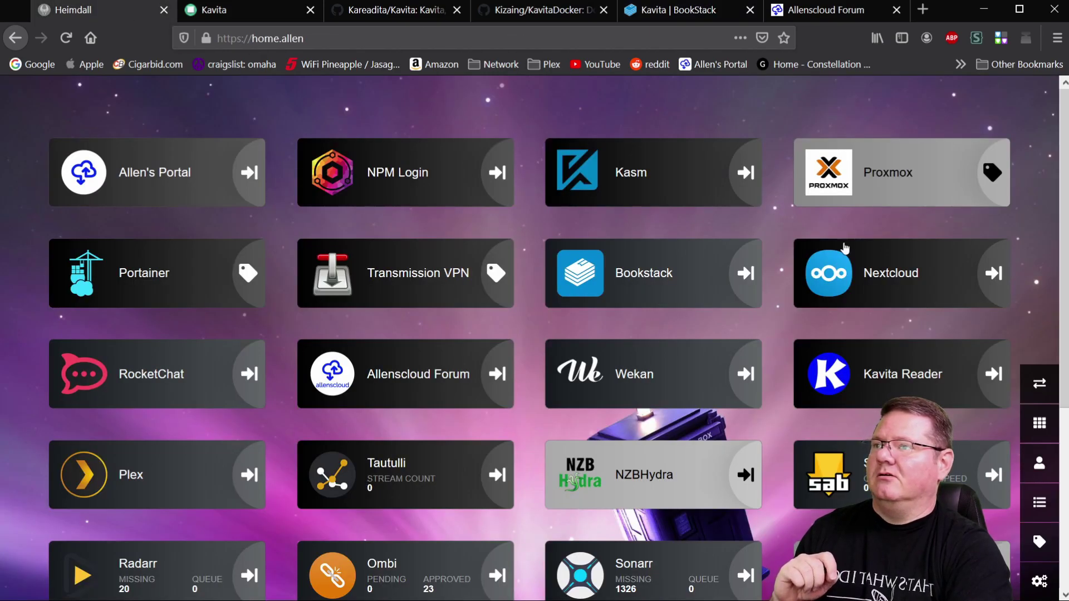
click(246, 272)
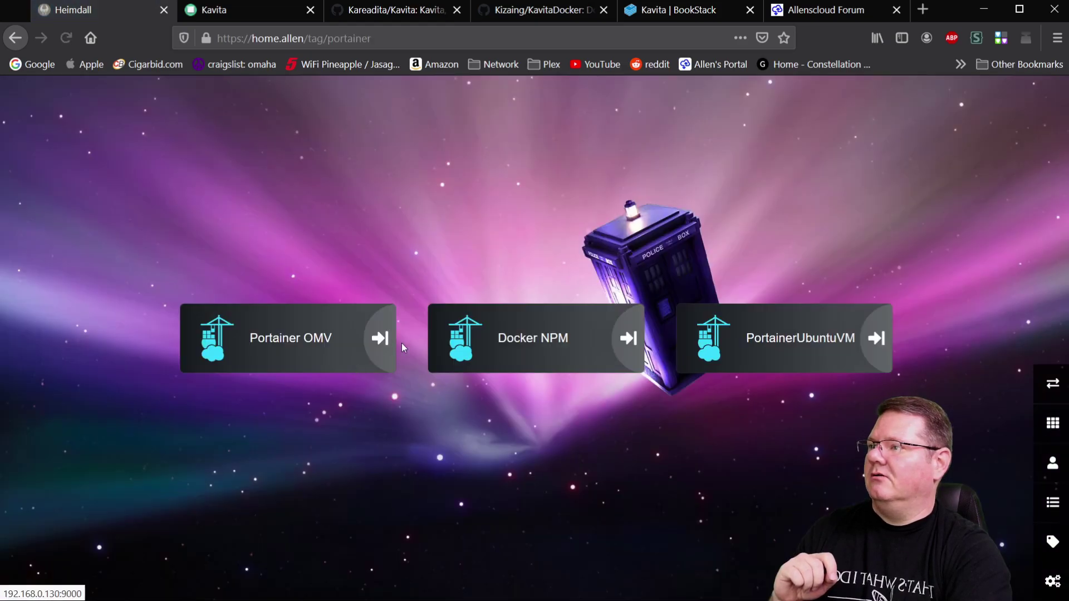
click(395, 341)
click(528, 388)
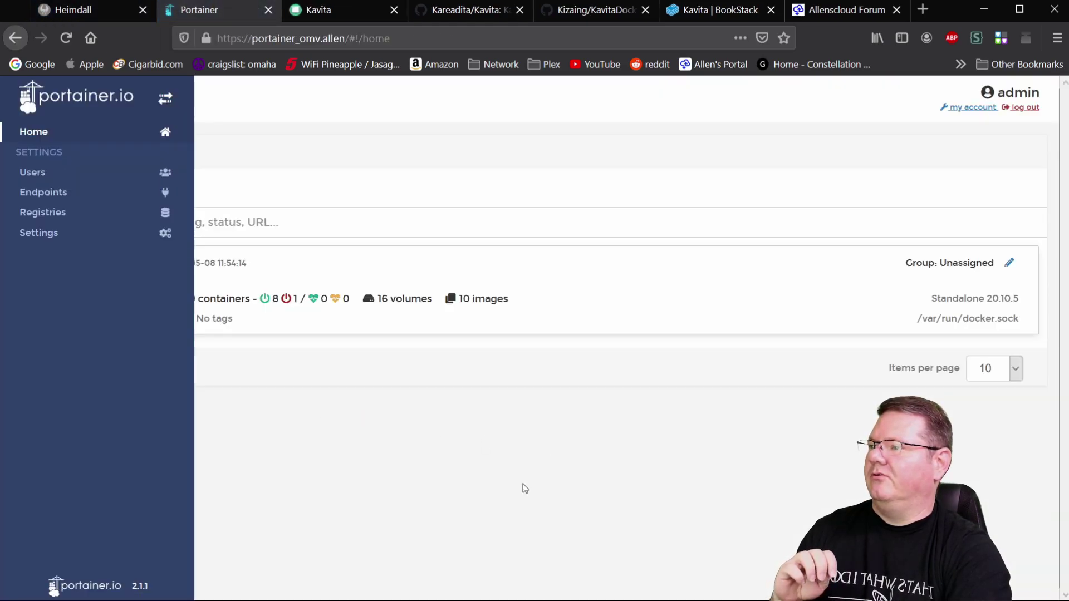
click(795, 305)
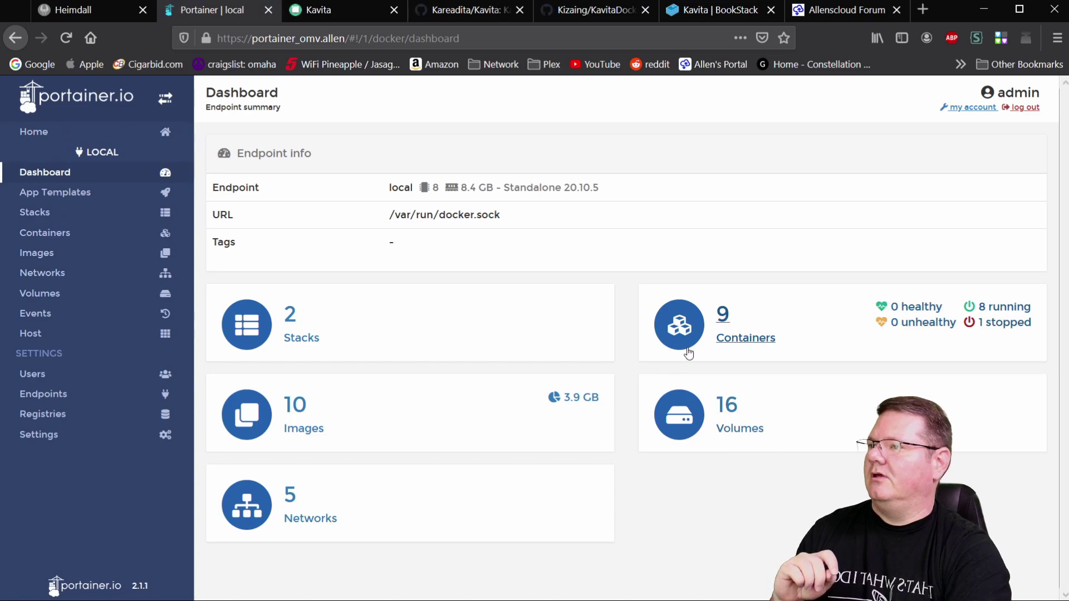
click(706, 351)
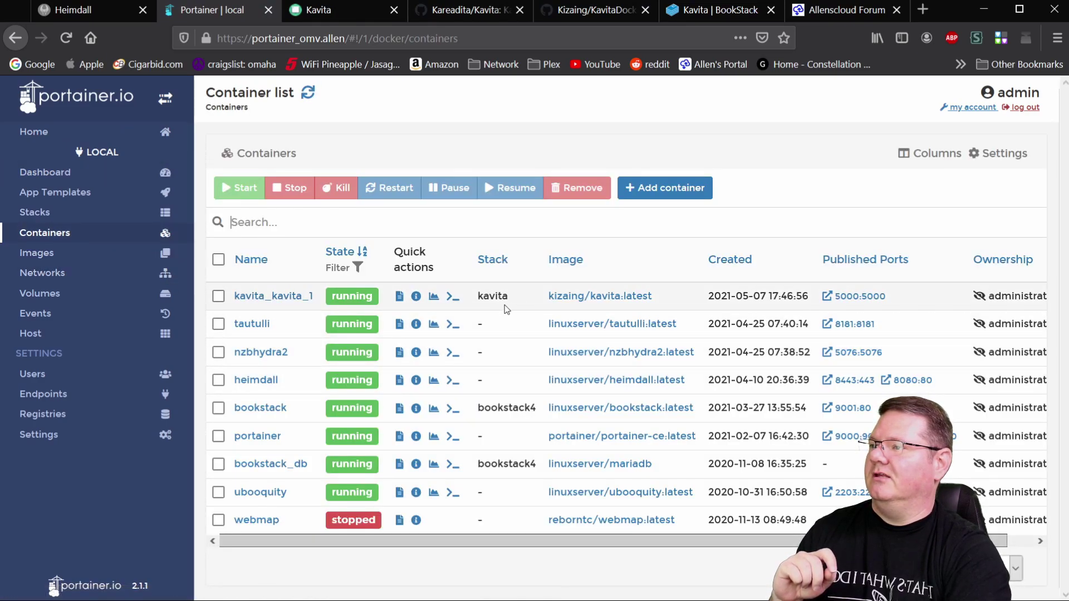
Look over the stacks list and the blank stack creation form down to its deployment section, and log out of Portainer
click(75, 214)
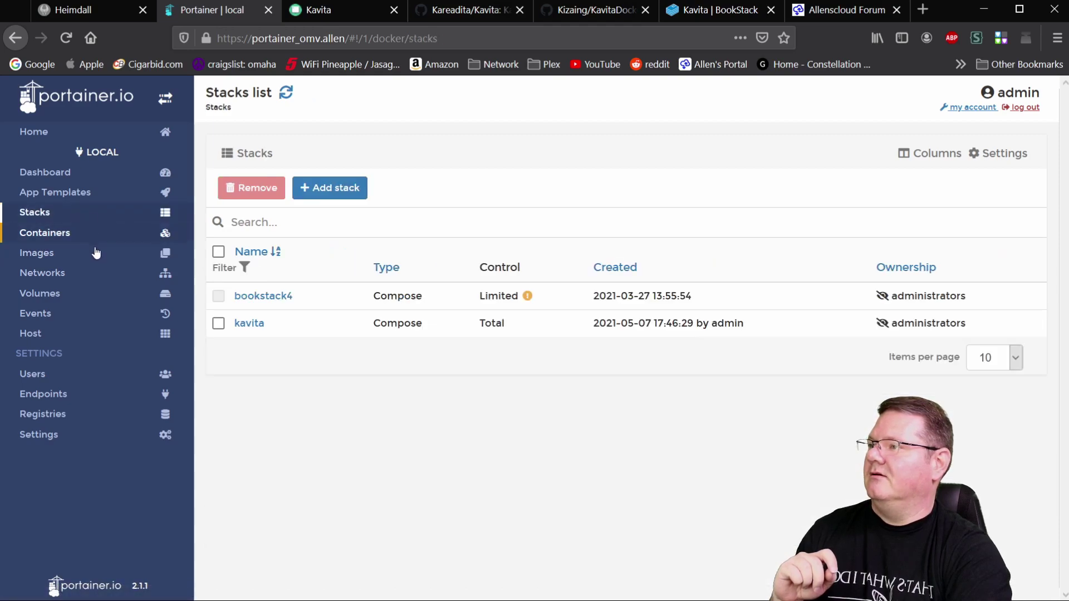
click(331, 188)
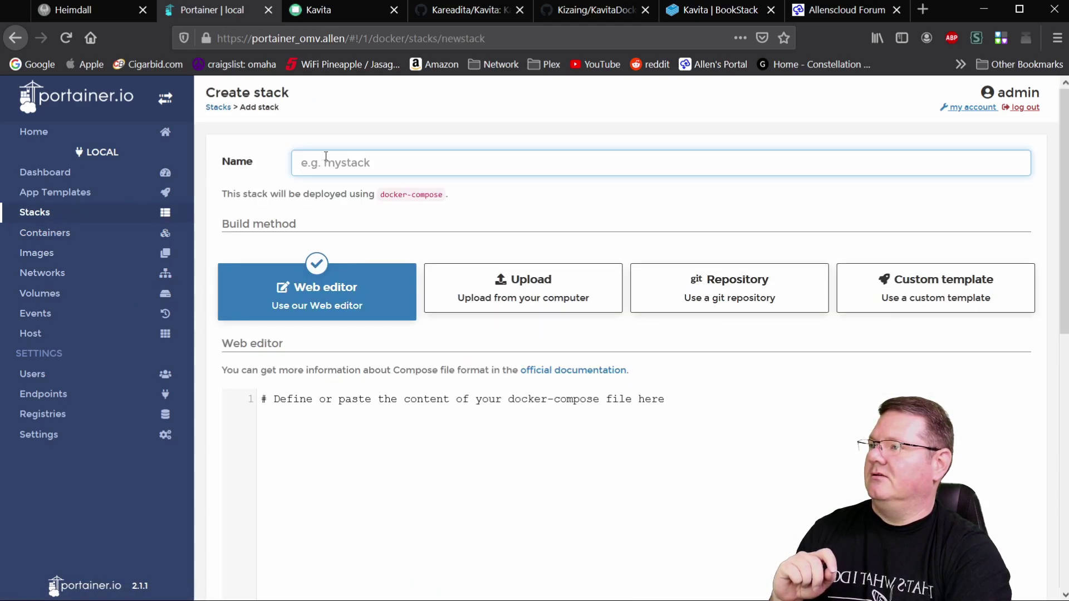
click(405, 552)
scroll(405, 557, down, 5)
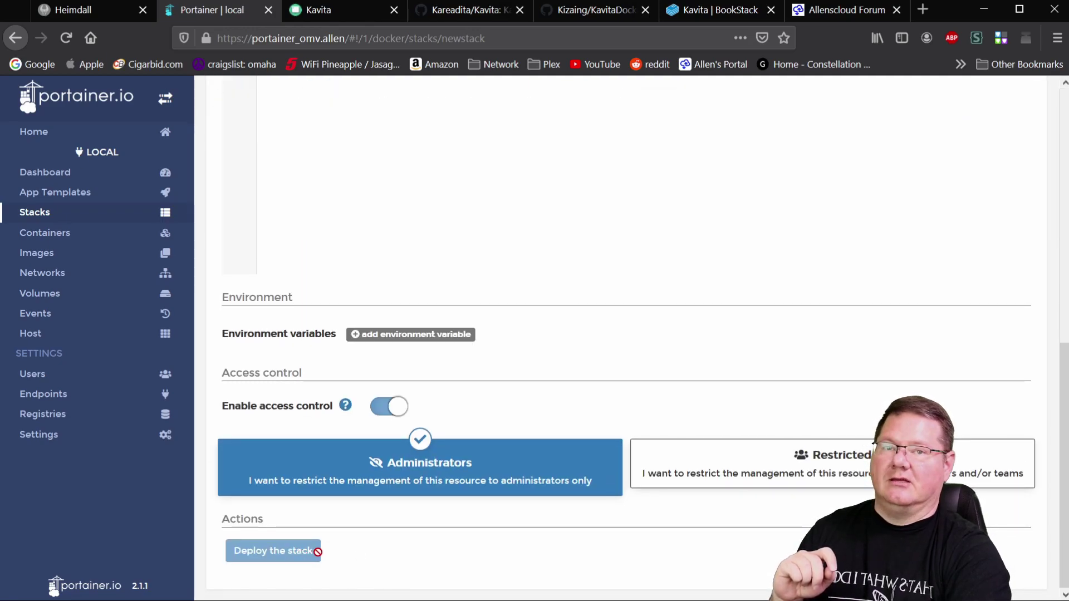
scroll(391, 508, up, 6)
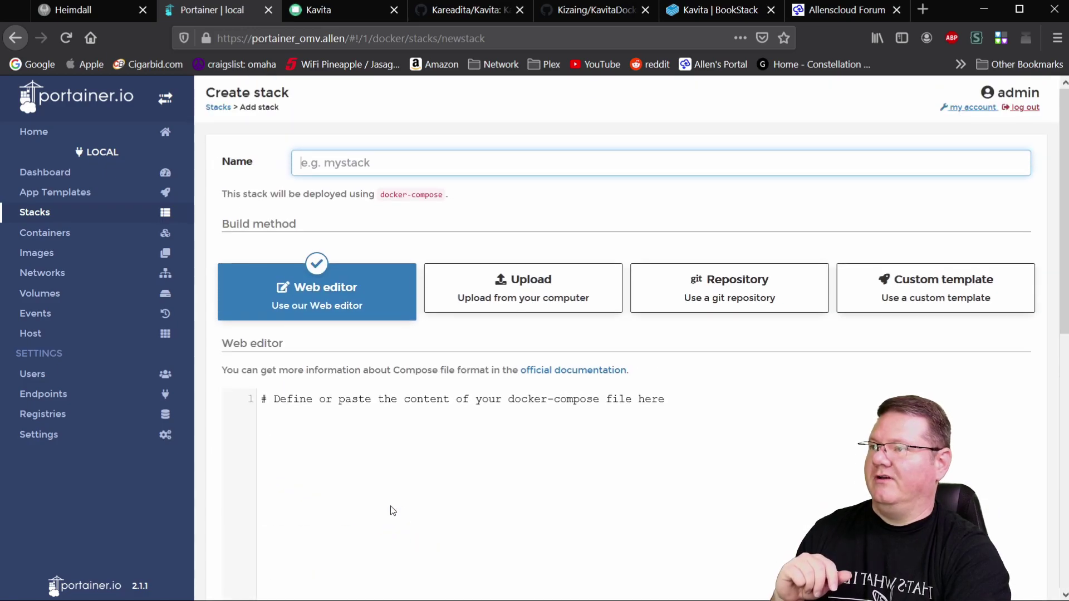
click(55, 215)
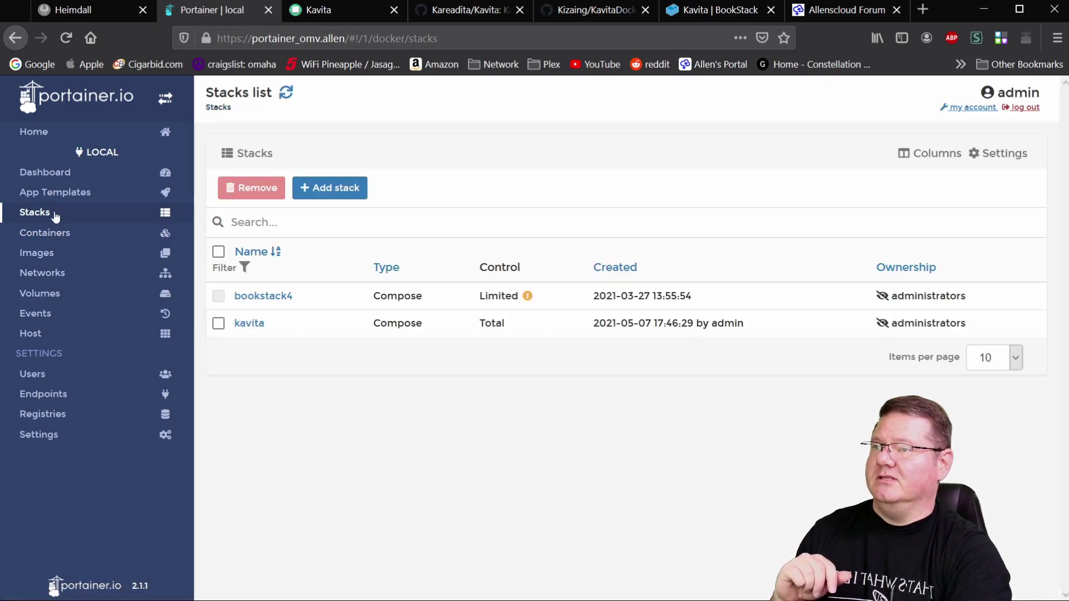
click(1025, 108)
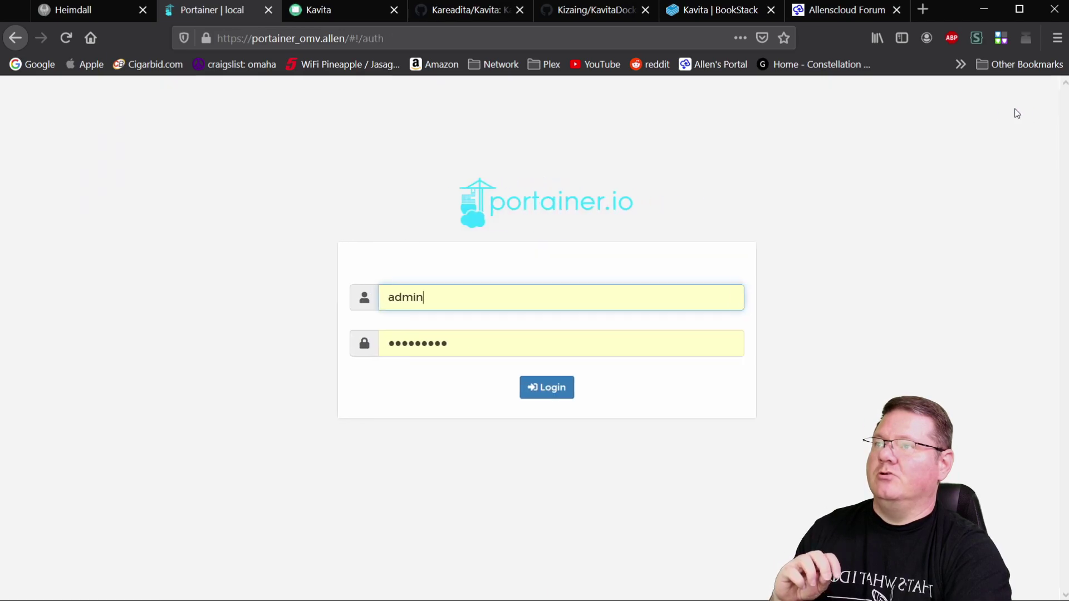
Switch to the Allenscloud Forum and read the latest topic "Kavita Reader the Ubooquity killer" through its Docker and Portainer stack examples
click(841, 14)
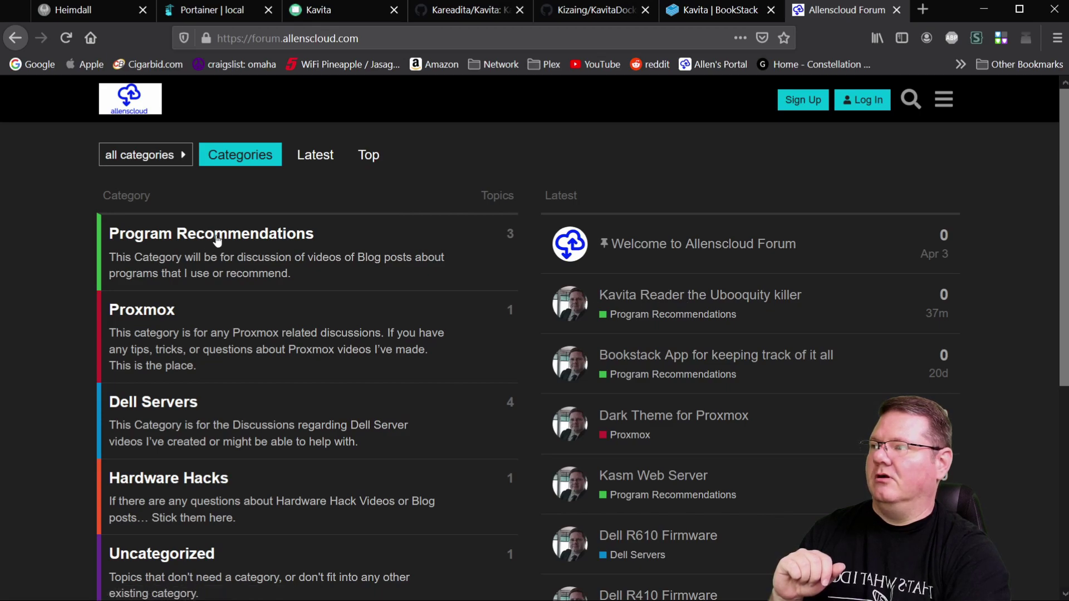
click(311, 156)
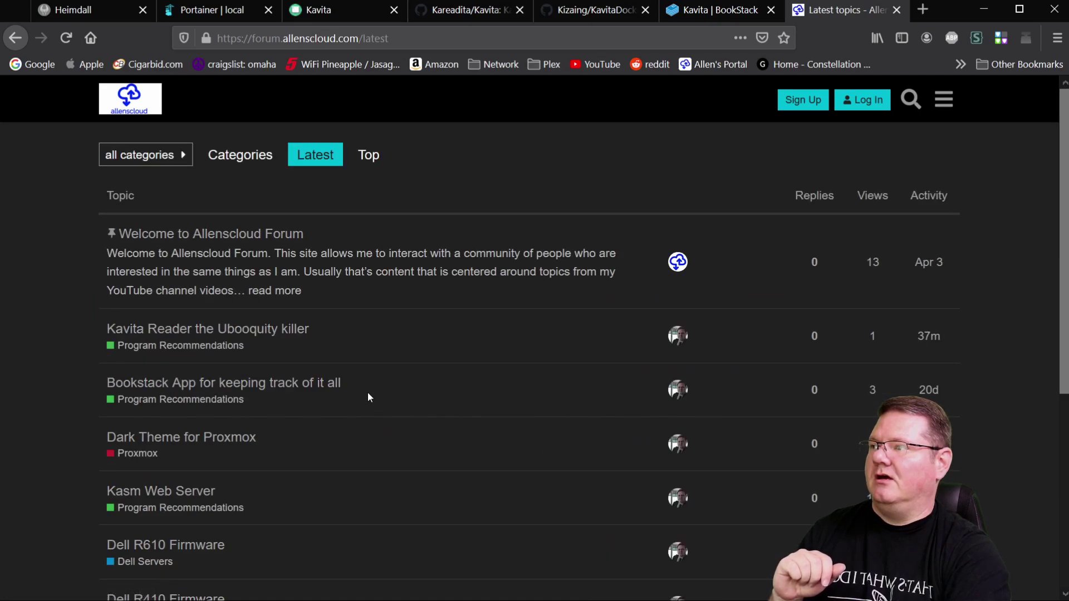
click(266, 334)
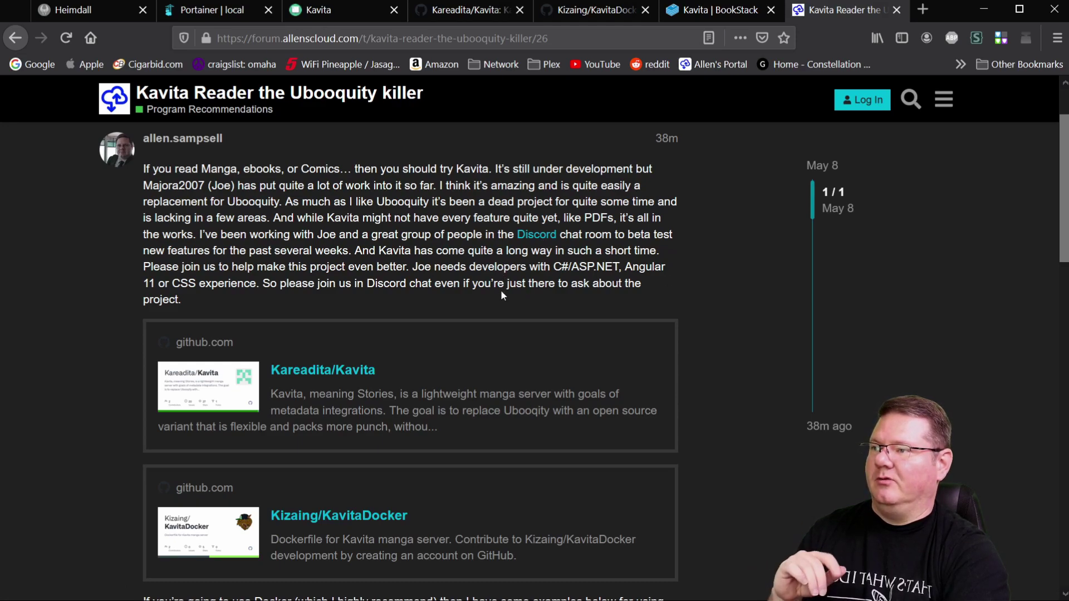
scroll(482, 296, down, 3)
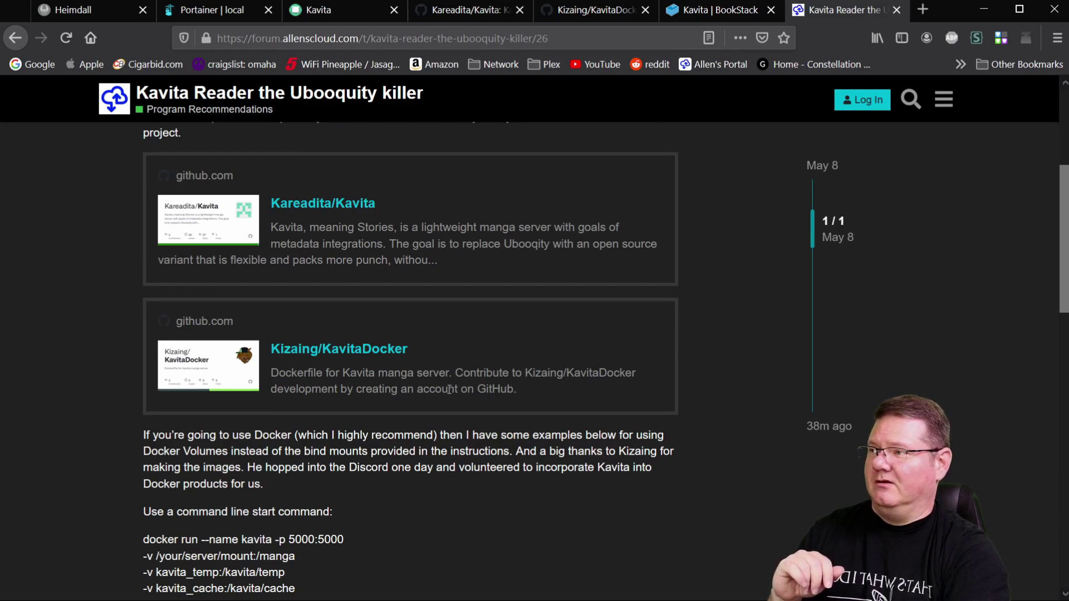
scroll(468, 391, down, 5)
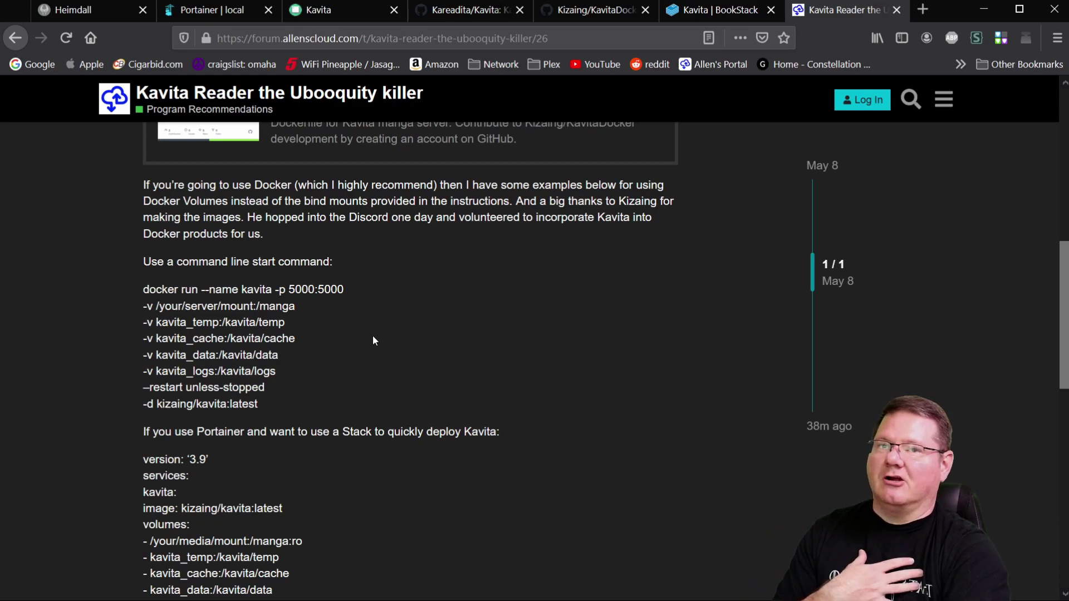
scroll(405, 453, down, 3)
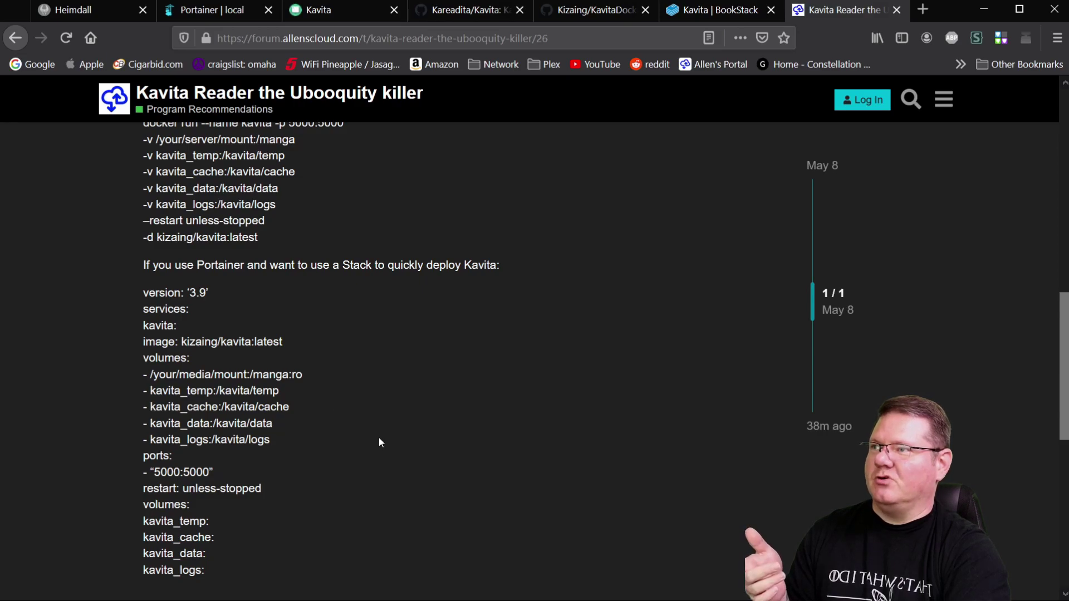
Revisit the BookStack page, browse Kavita's home page and Manga library, and return to the forum's Kavita topic
click(669, 21)
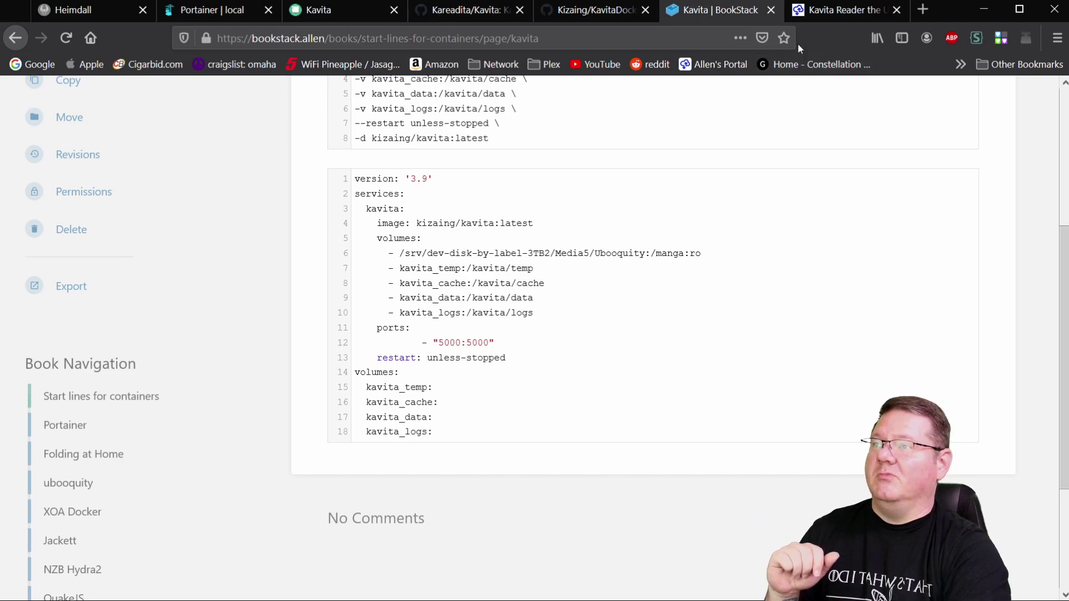
click(331, 13)
scroll(401, 304, down, 5)
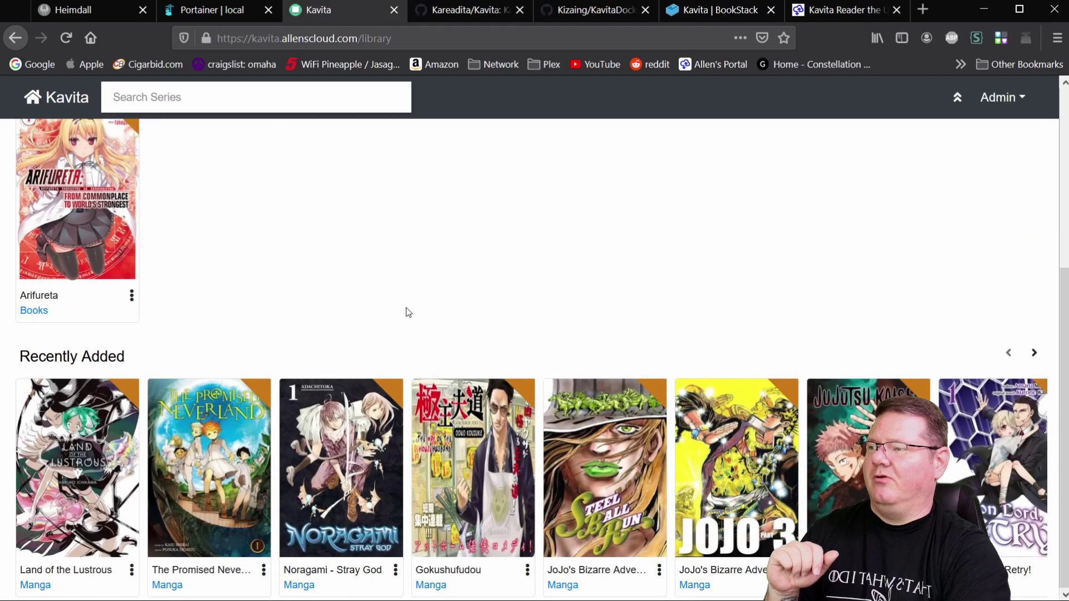
scroll(406, 310, up, 5)
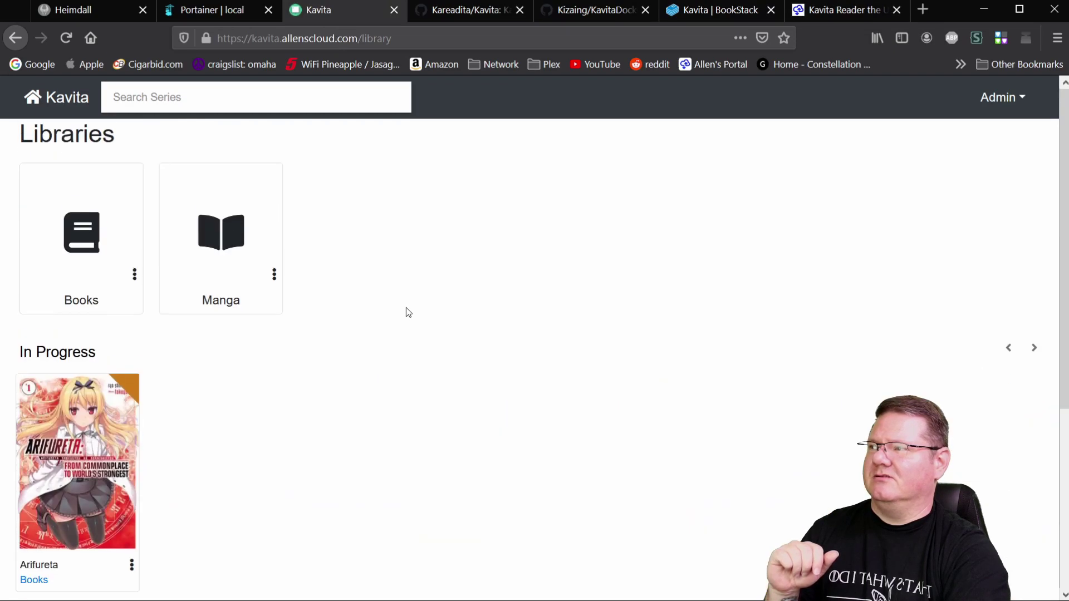
click(221, 244)
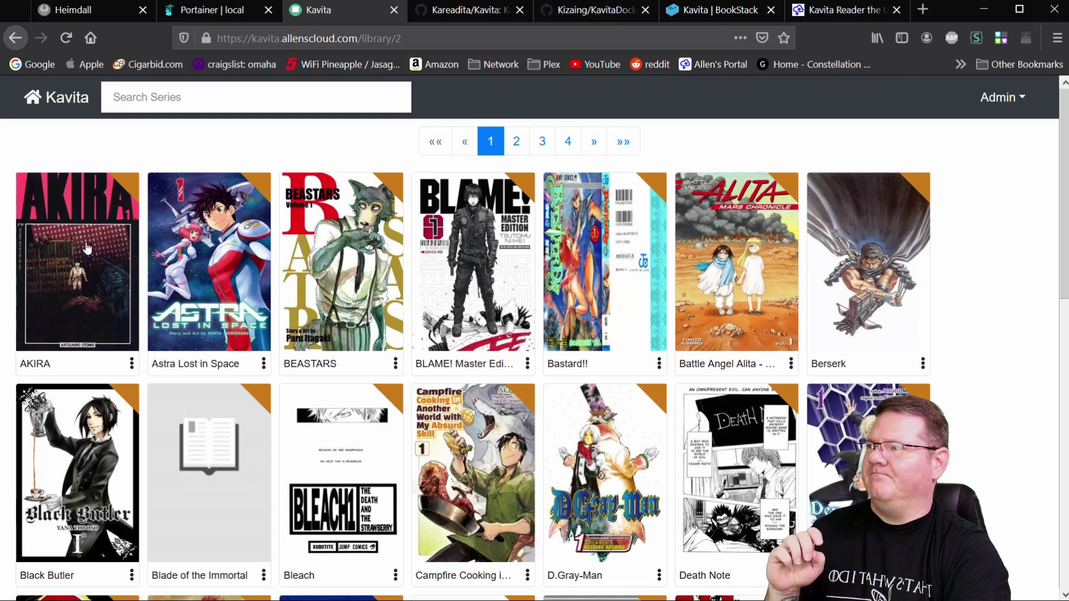
click(62, 97)
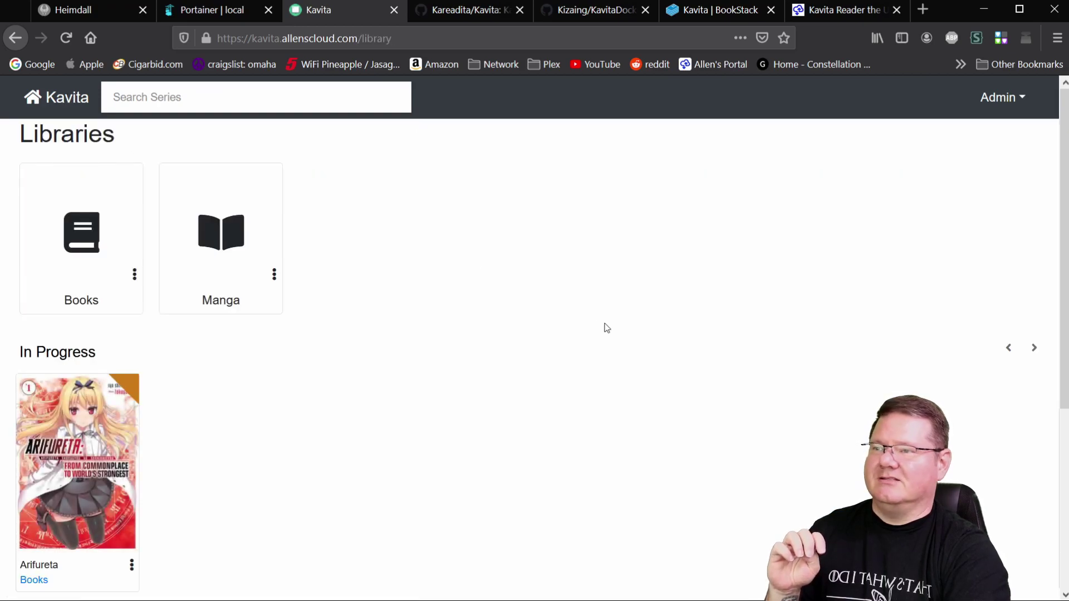
click(844, 9)
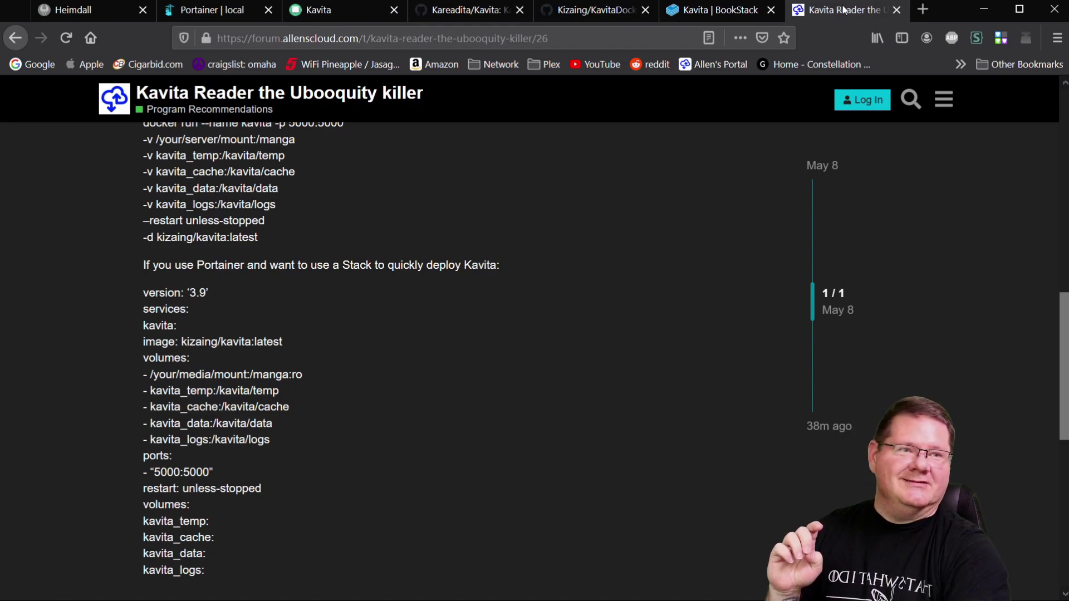